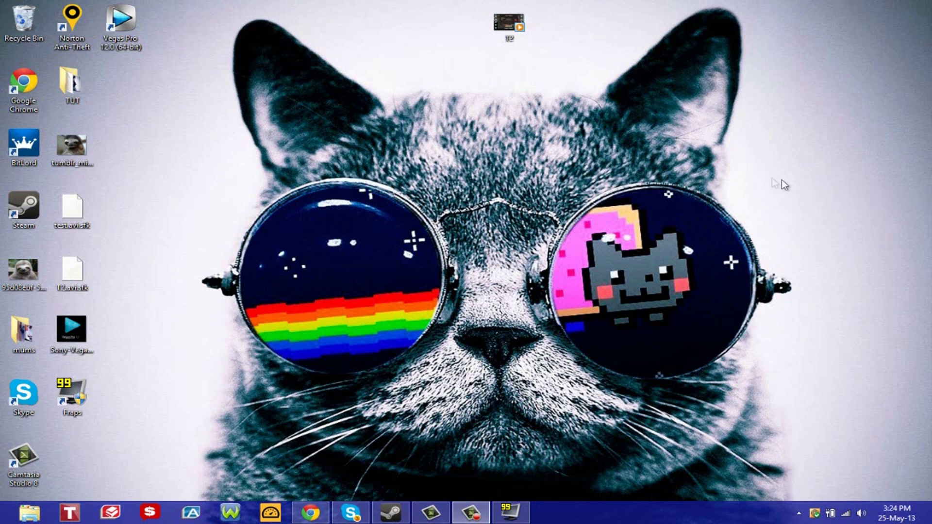
- Launch Vegas Pro 12 from its desktop icon
{"action": "left_click_drag", "start_coordinate": [822, 177], "coordinate": [429, 258]}
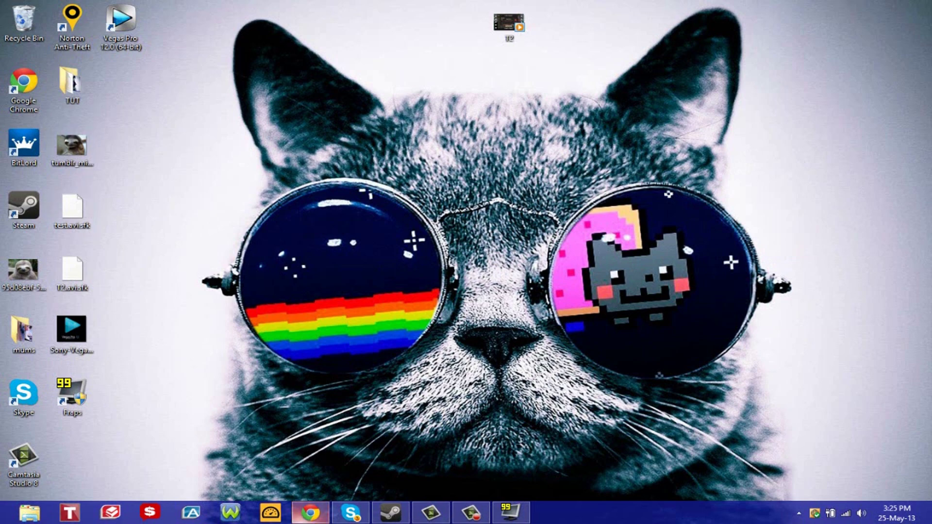
{"action": "left_click", "coordinate": [311, 512]}
{"action": "left_click", "coordinate": [311, 512]}
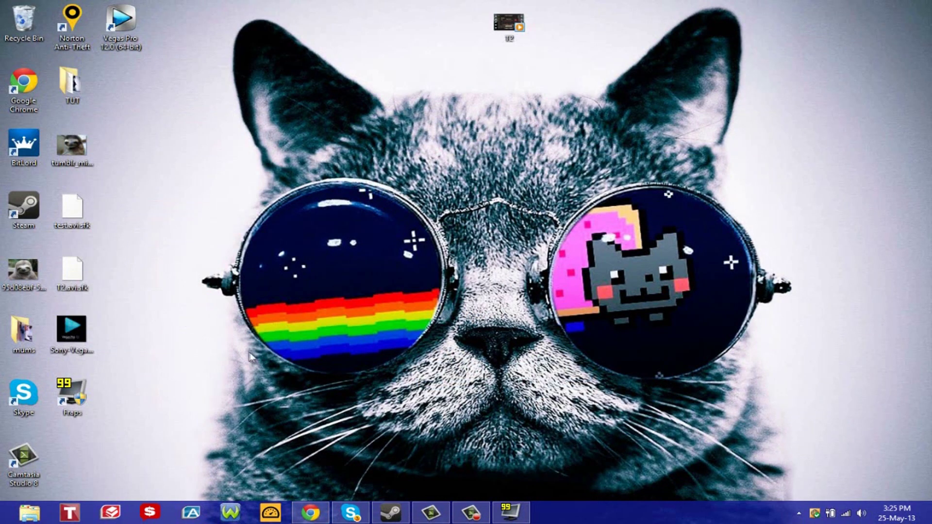
{"action": "double_click", "coordinate": [121, 24]}
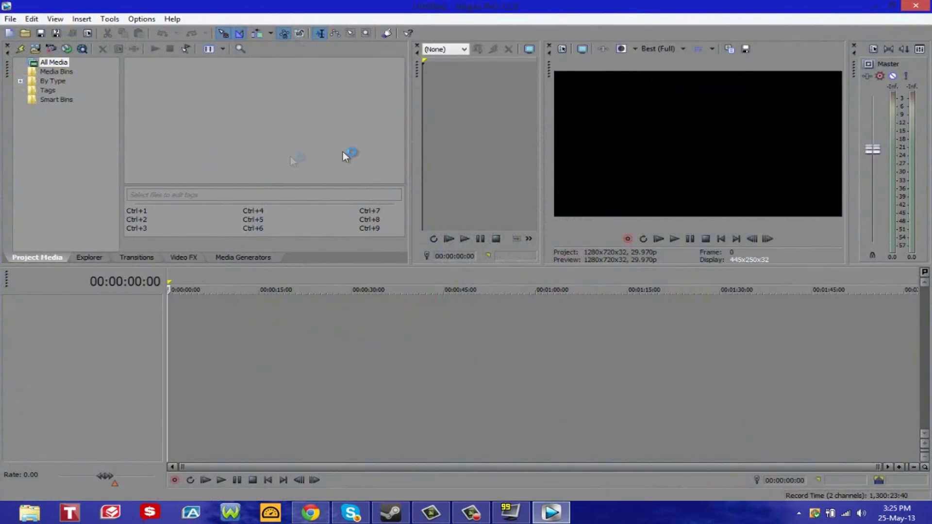
- Nudge the Fraps desktop icon slightly right, then bring Vegas Pro back up
{"action": "left_click", "coordinate": [876, 8]}
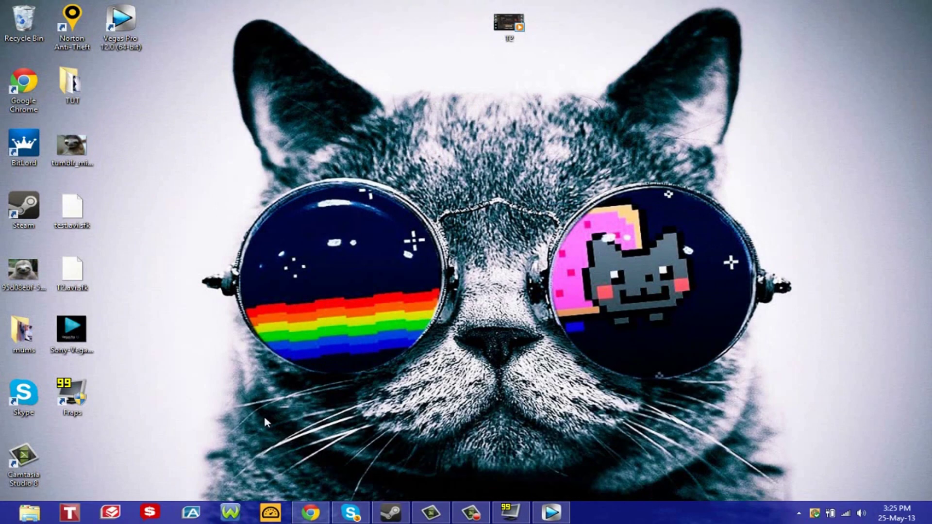
{"action": "left_click_drag", "start_coordinate": [83, 409], "coordinate": [180, 408]}
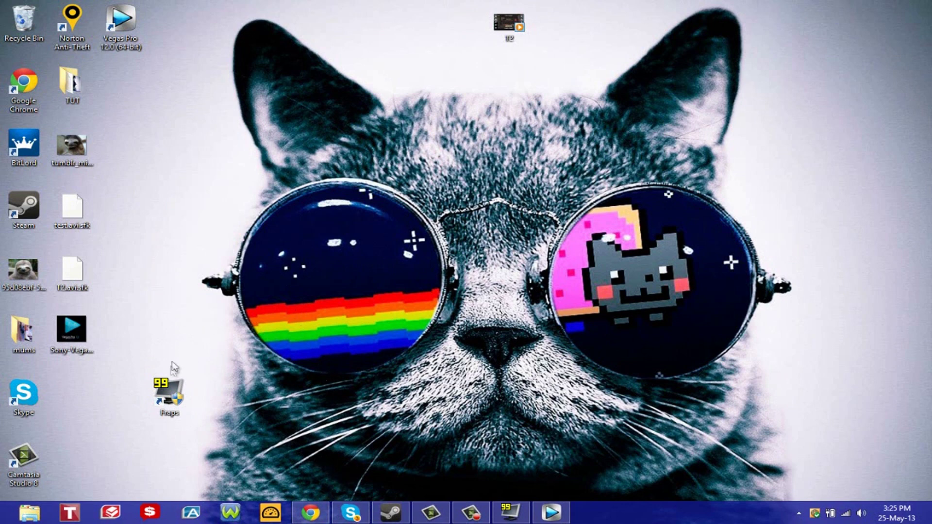
{"action": "left_click", "coordinate": [551, 512]}
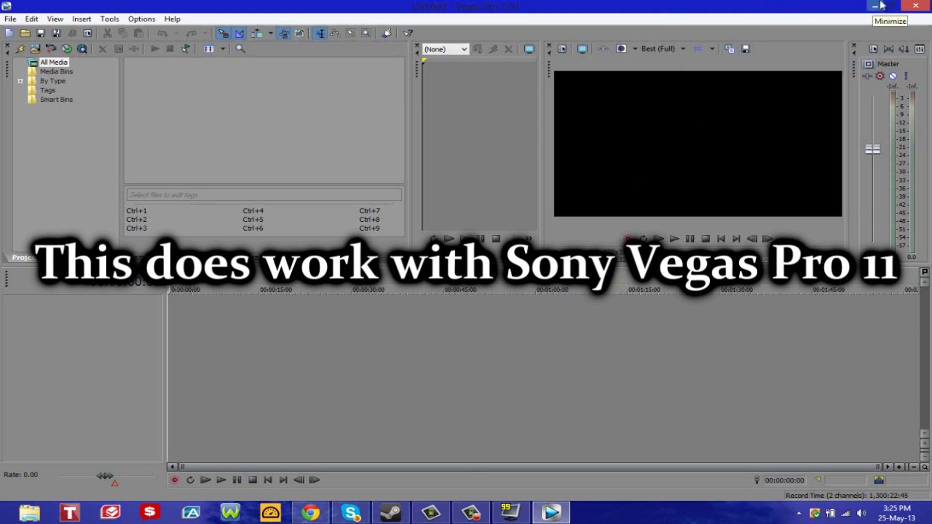
- Import T2.avi through File > Import > Media and drag it onto the timeline
{"action": "left_click", "coordinate": [11, 19]}
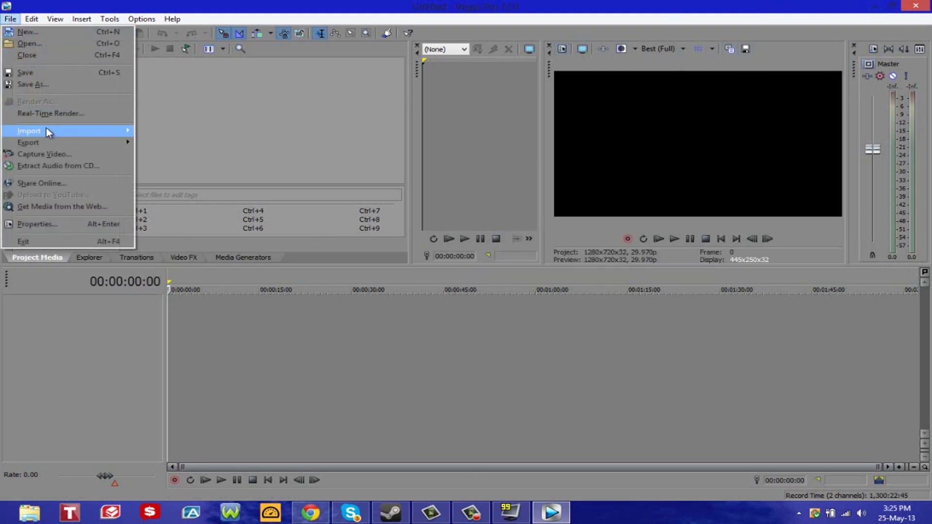
{"action": "mouse_move", "coordinate": [45, 127]}
{"action": "left_click", "coordinate": [154, 131]}
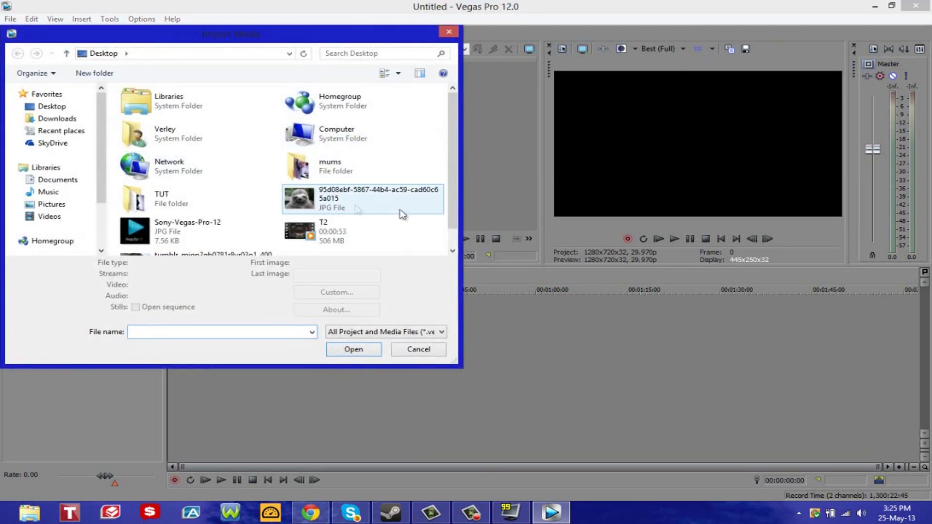
{"action": "left_click", "coordinate": [383, 239]}
{"action": "left_click", "coordinate": [351, 363]}
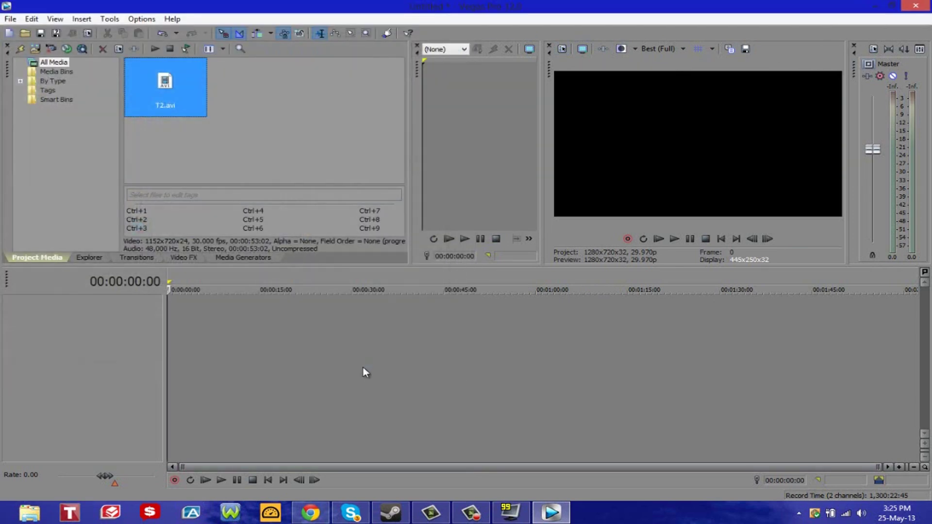
{"action": "left_click_drag", "start_coordinate": [167, 90], "coordinate": [177, 323]}
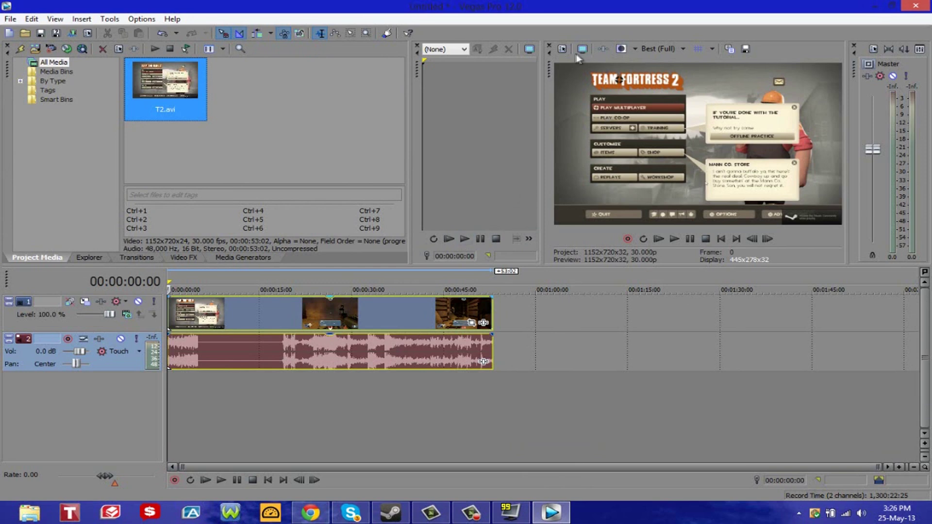
- Choose the HDV 1080-60i project template with a 29.970 fps frame rate
{"action": "left_click", "coordinate": [563, 49]}
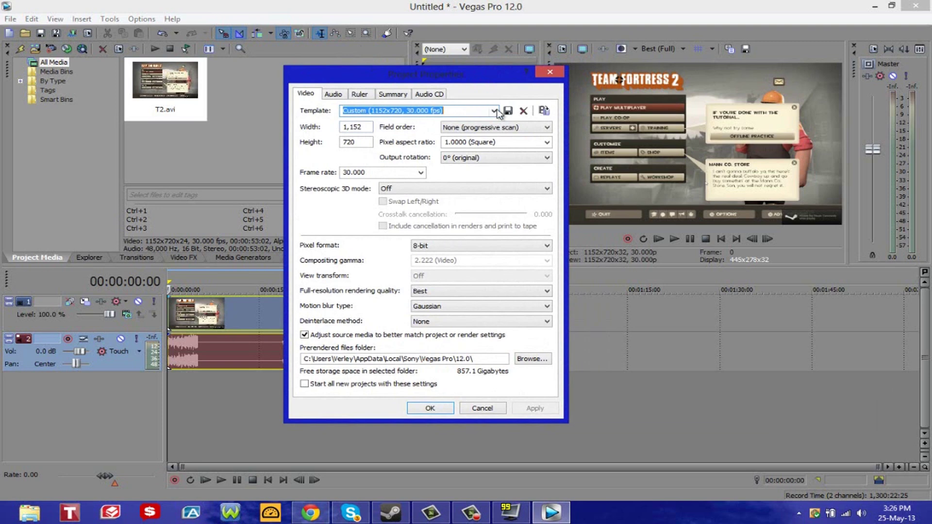
{"action": "left_click", "coordinate": [494, 110]}
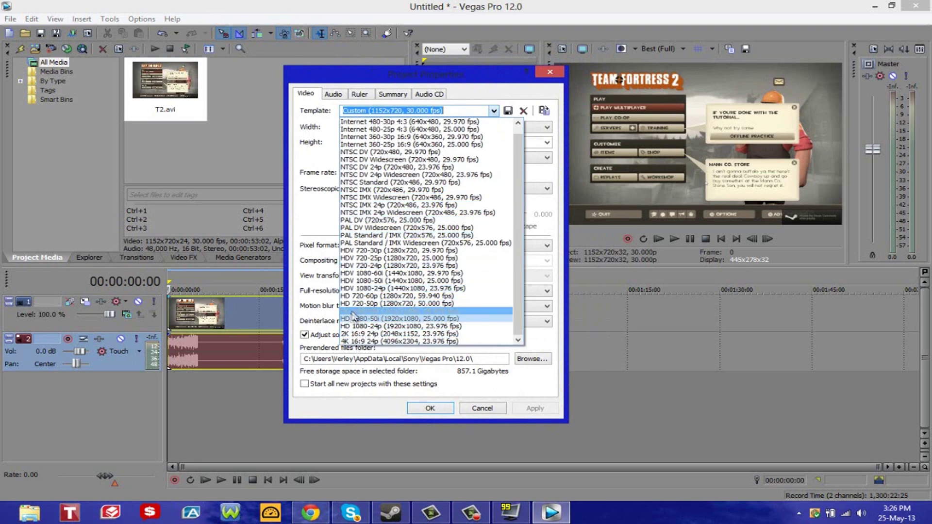
{"action": "left_click", "coordinate": [405, 274]}
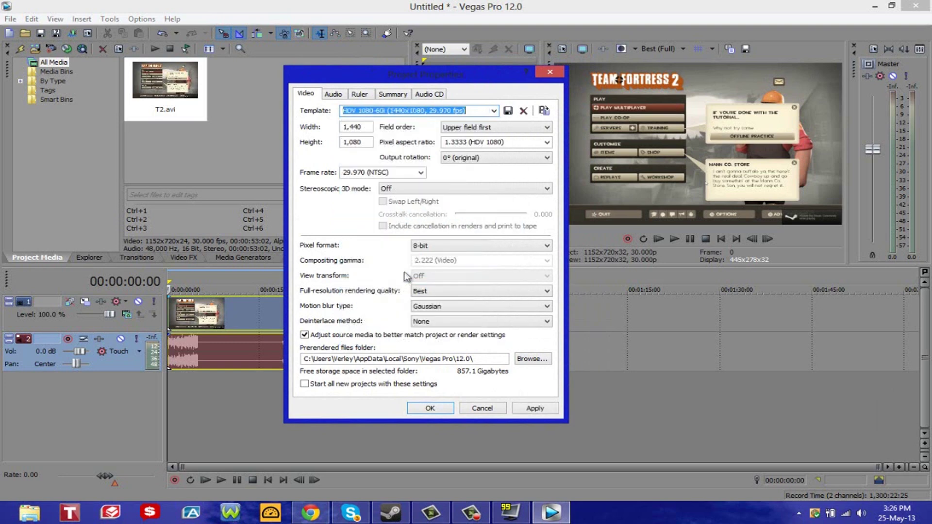
{"action": "left_click", "coordinate": [420, 172]}
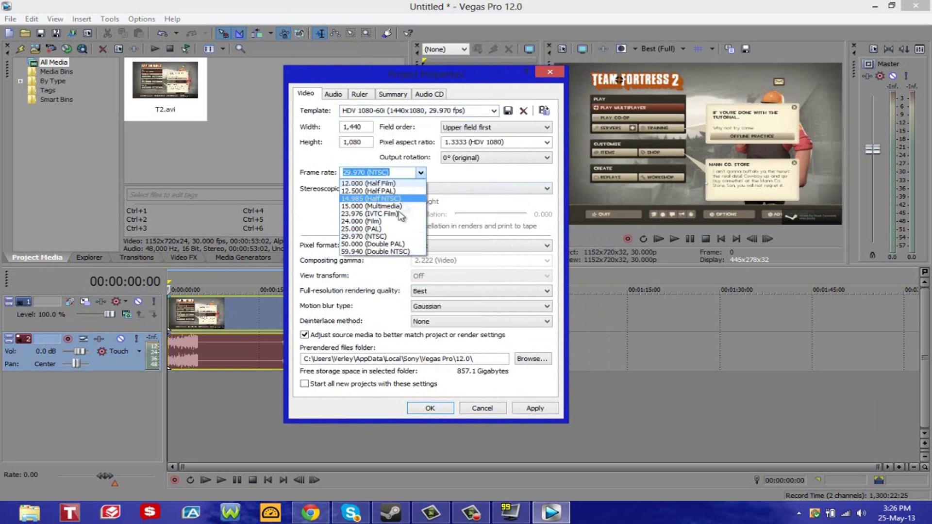
{"action": "left_click", "coordinate": [384, 237]}
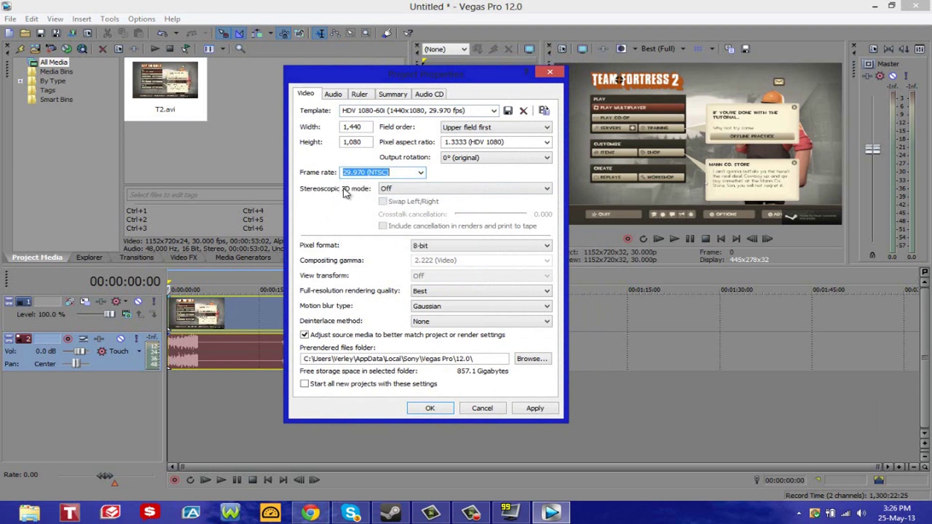
- Keep 8-bit pixel format and Best quality, and apply these as the default for new projects
{"action": "left_click", "coordinate": [439, 243]}
{"action": "left_click", "coordinate": [455, 250]}
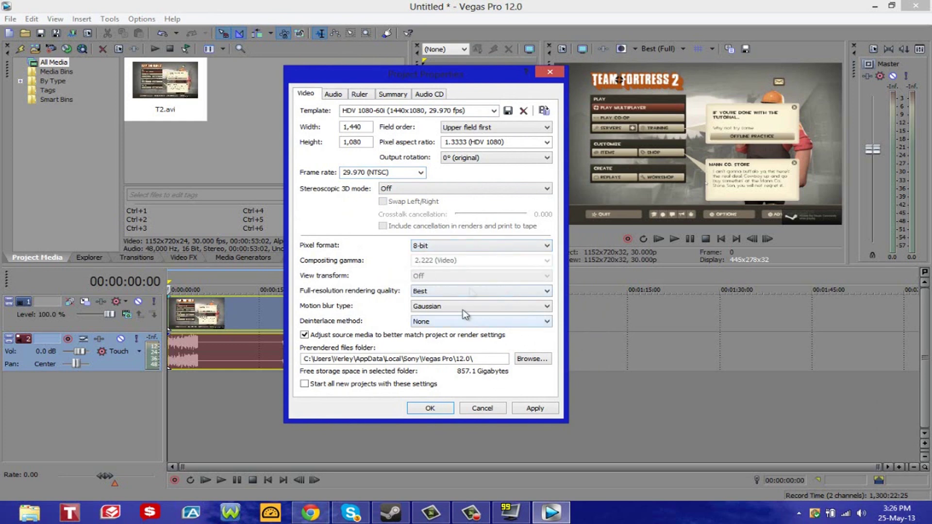
{"action": "left_click", "coordinate": [463, 291]}
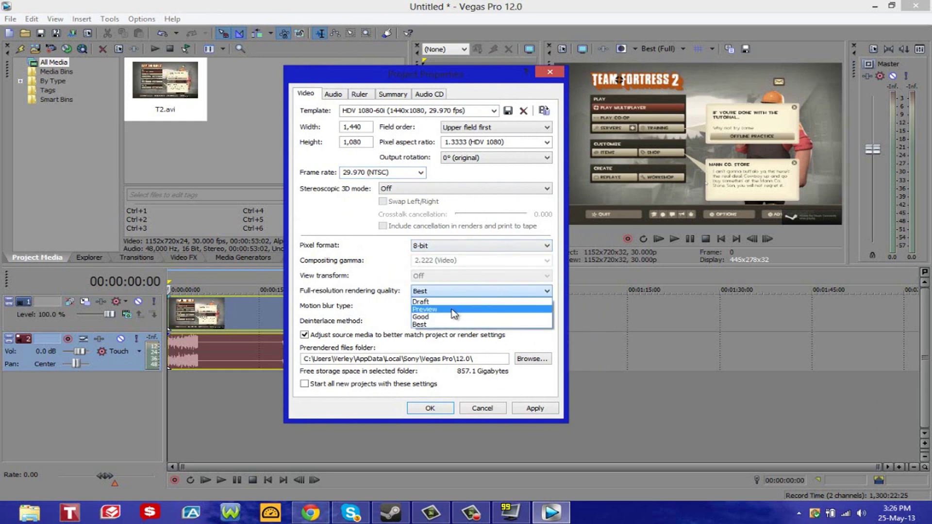
{"action": "left_click", "coordinate": [421, 324]}
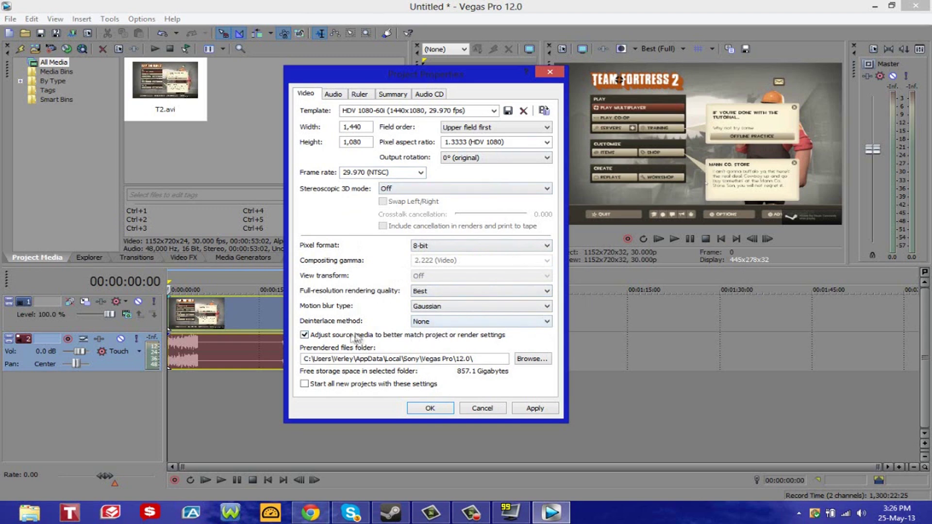
{"action": "left_click", "coordinate": [304, 383]}
{"action": "left_click", "coordinate": [534, 409]}
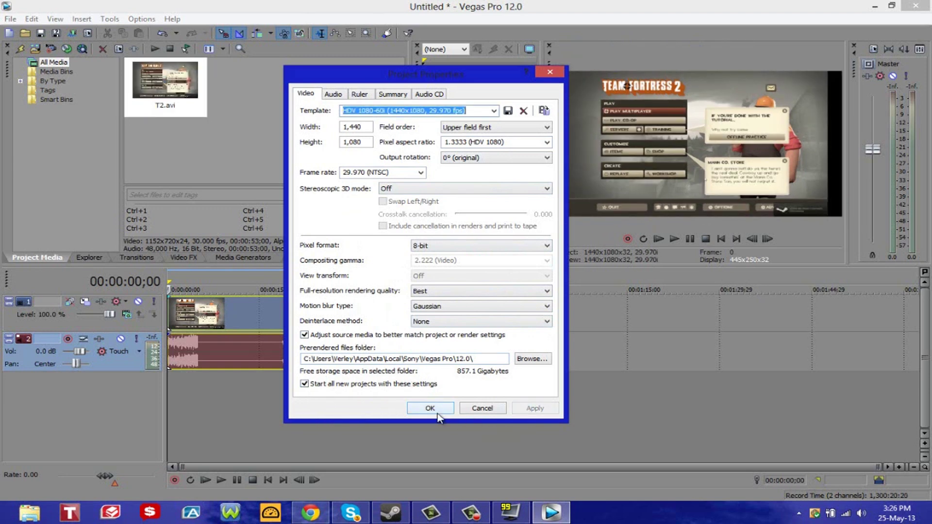
{"action": "left_click", "coordinate": [419, 409]}
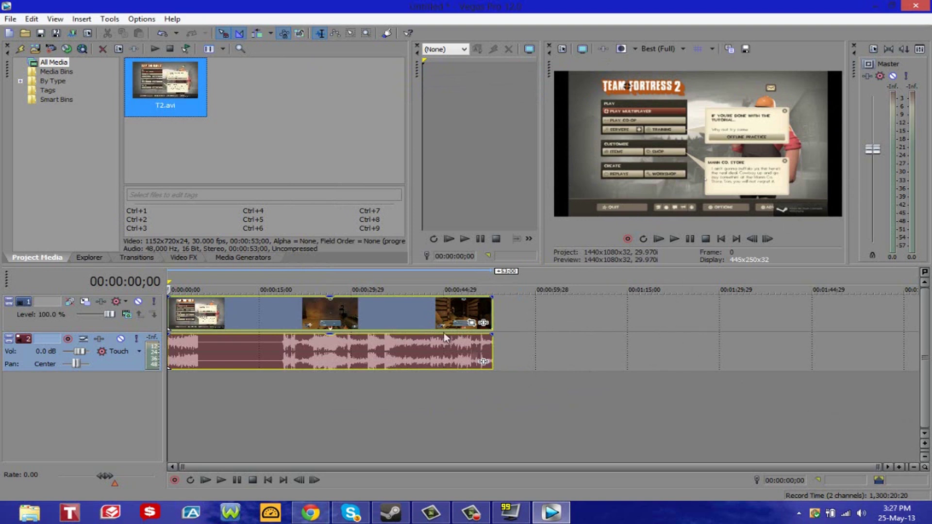
- Uncheck Maintain aspect ratio in the T2.avi video event's properties
{"action": "right_click", "coordinate": [400, 307]}
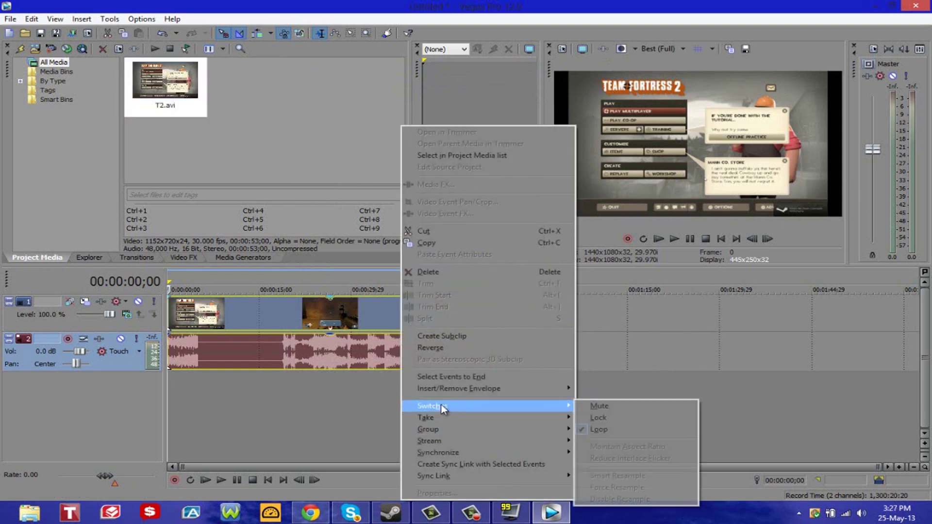
{"action": "mouse_move", "coordinate": [544, 406]}
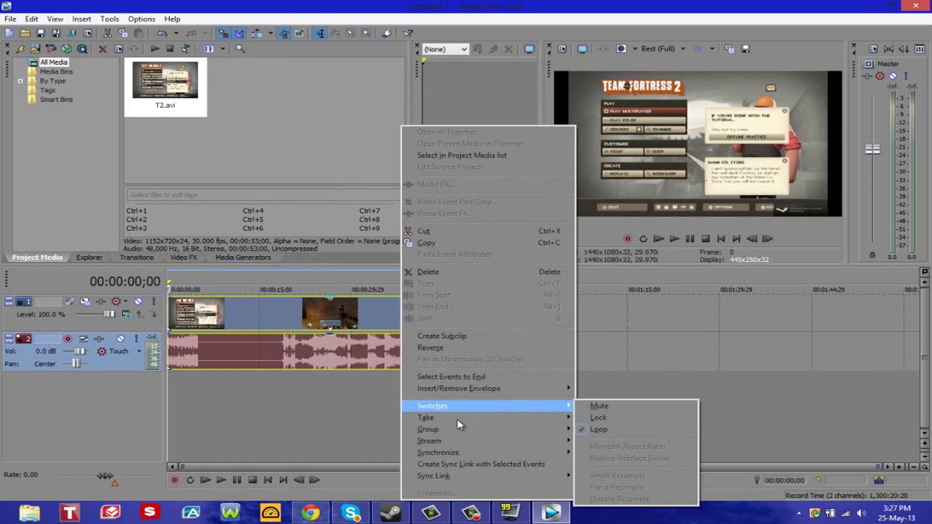
{"action": "left_click", "coordinate": [369, 311]}
{"action": "right_click", "coordinate": [390, 313]}
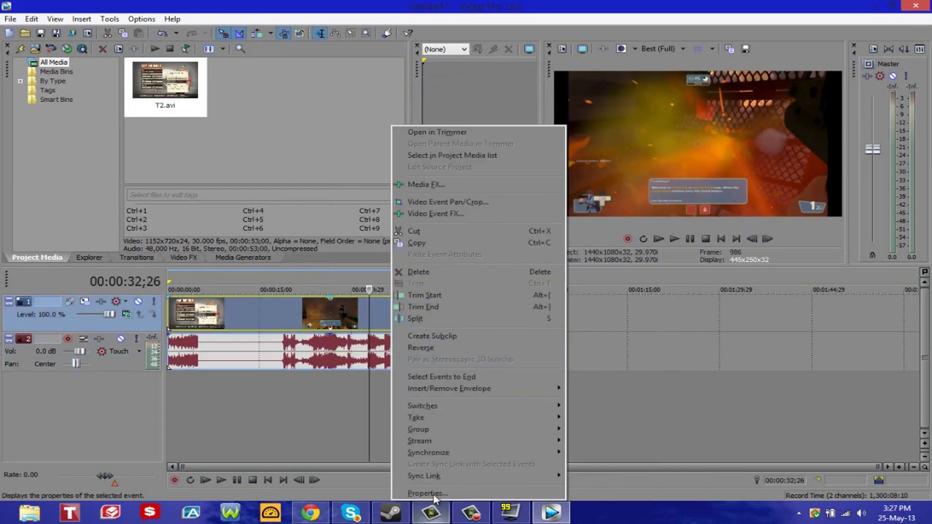
{"action": "left_click", "coordinate": [432, 493]}
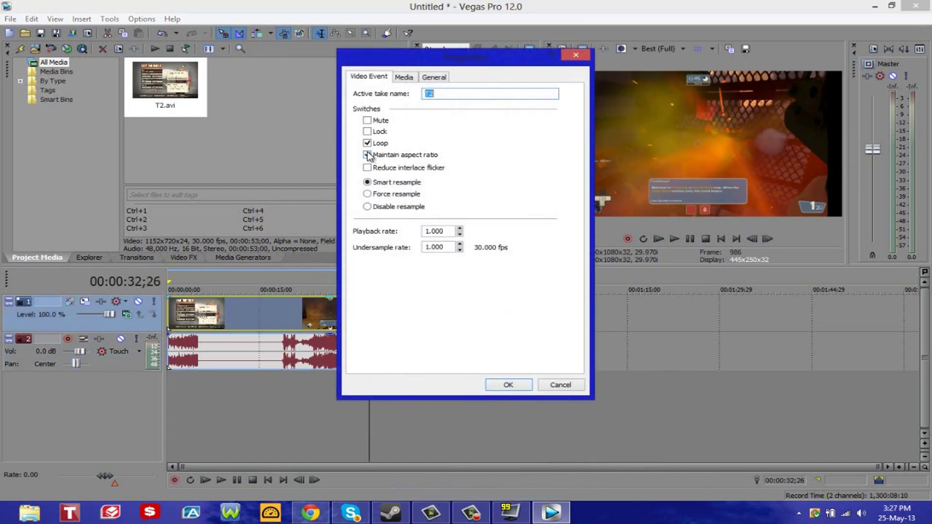
{"action": "left_click", "coordinate": [368, 155]}
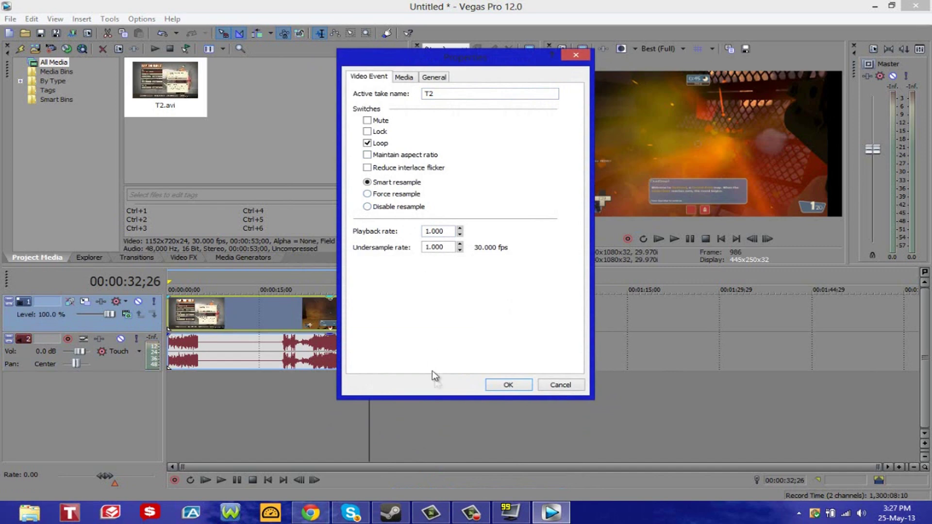
{"action": "left_click", "coordinate": [507, 385]}
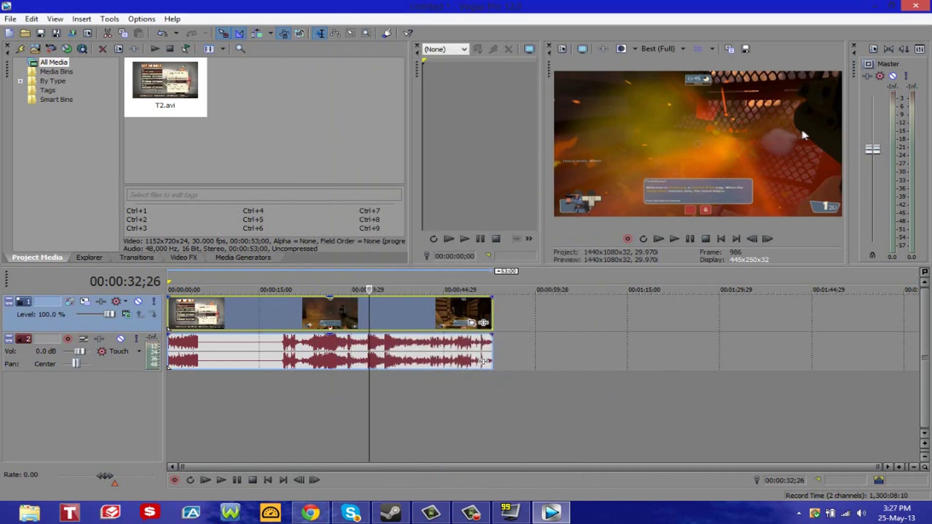
{"action": "left_click", "coordinate": [665, 47]}
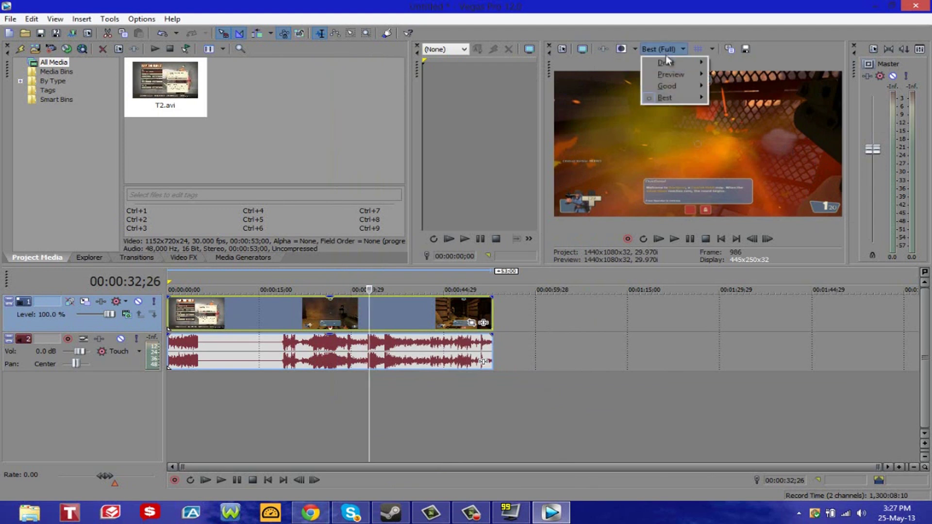
{"action": "left_click", "coordinate": [724, 80]}
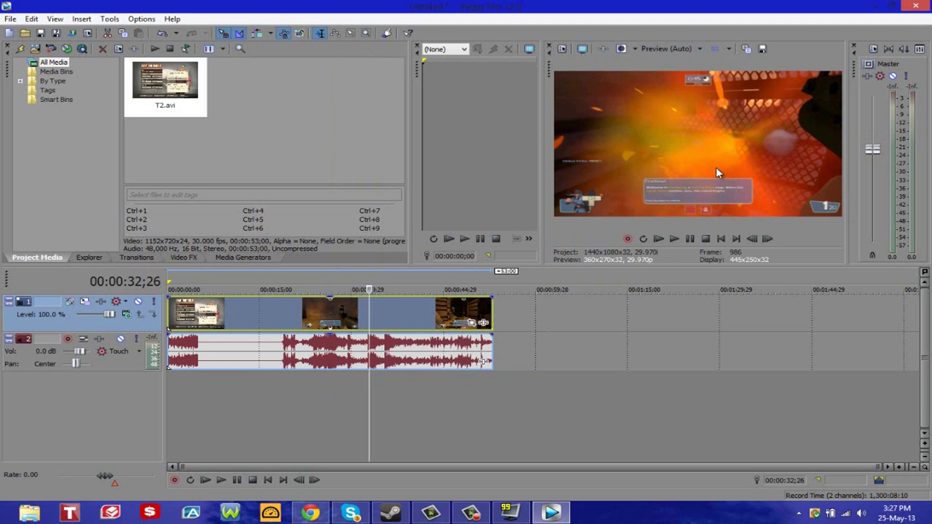
{"action": "left_click", "coordinate": [678, 45]}
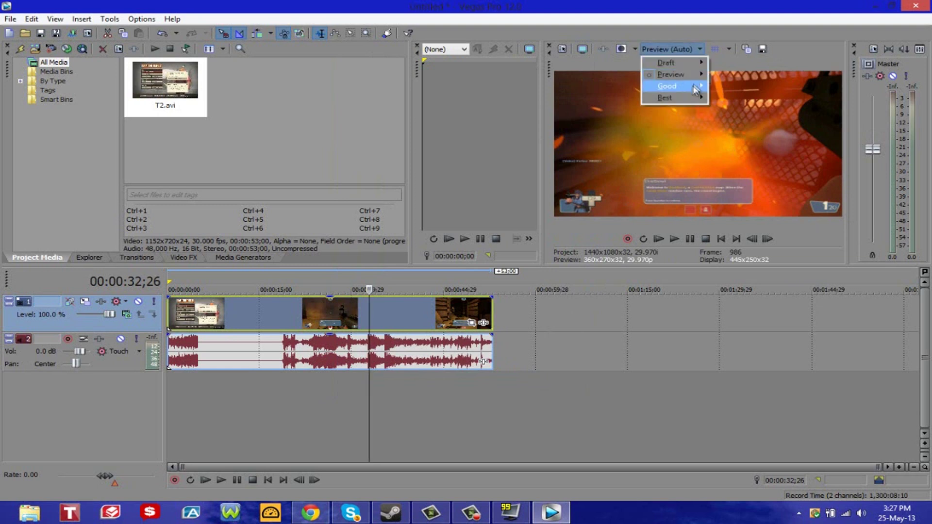
{"action": "mouse_move", "coordinate": [680, 98]}
{"action": "left_click", "coordinate": [733, 111]}
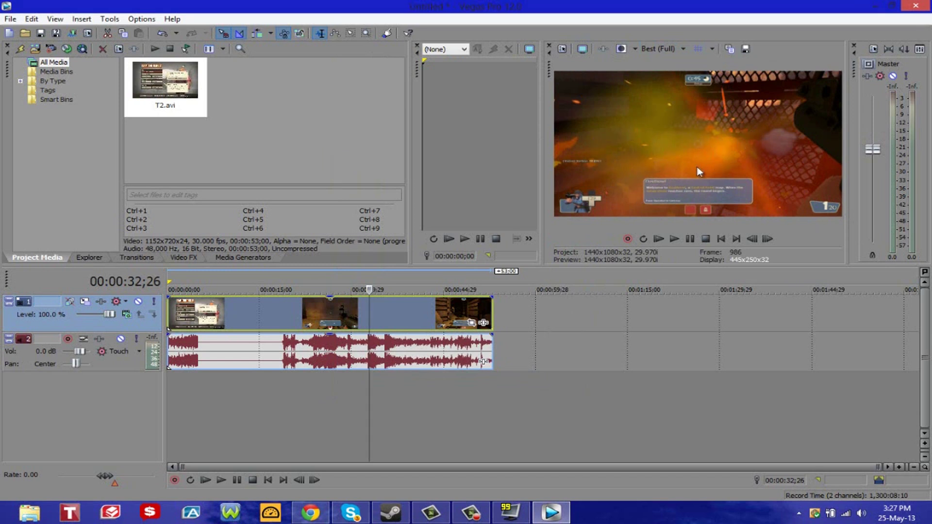
{"action": "left_click", "coordinate": [15, 19]}
- Open Render As and show all output formats, not only favourites
{"action": "left_click", "coordinate": [56, 104]}
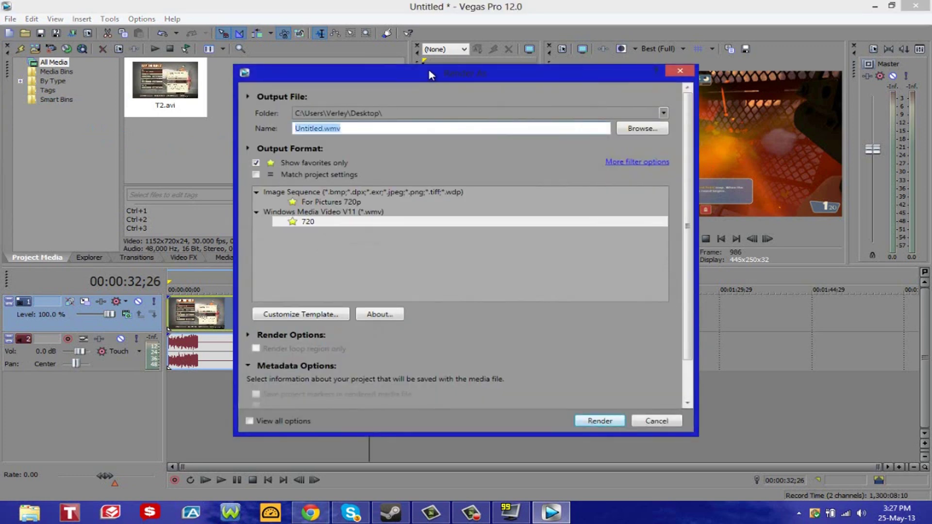
{"action": "left_click_drag", "start_coordinate": [429, 73], "coordinate": [429, 112]}
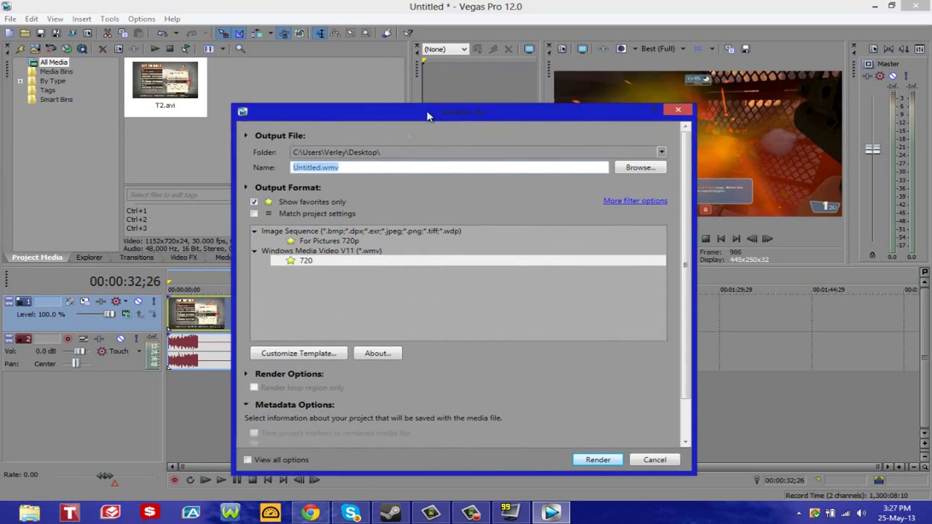
{"action": "left_click", "coordinate": [255, 201]}
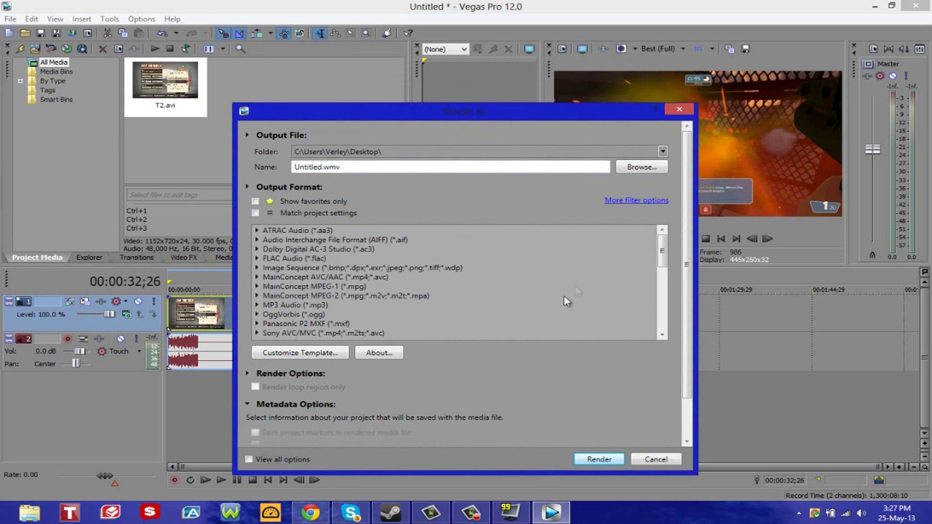
{"action": "left_click", "coordinate": [660, 322]}
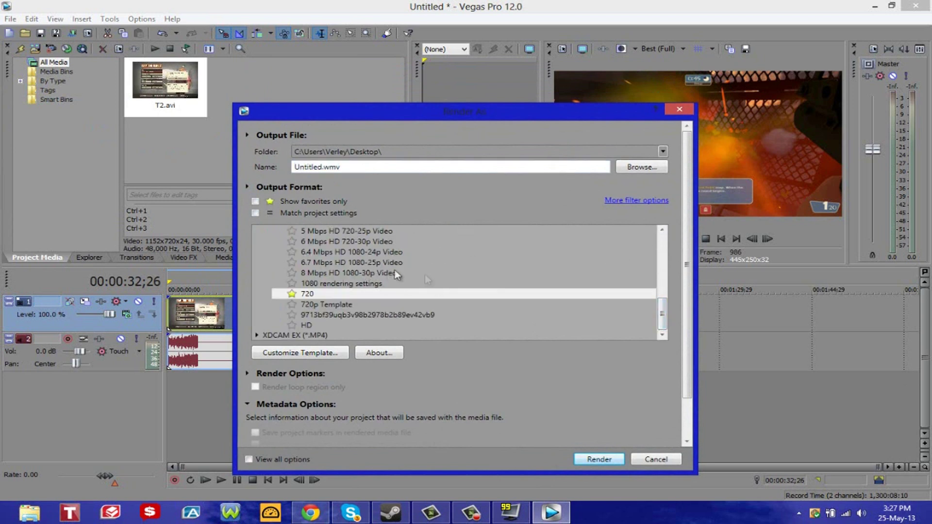
{"action": "left_click_drag", "start_coordinate": [664, 320], "coordinate": [660, 342]}
- Select the Windows Media Video V11 '8 Mbps HD 1080-30p Video' preset for customising
{"action": "left_click", "coordinate": [662, 229]}
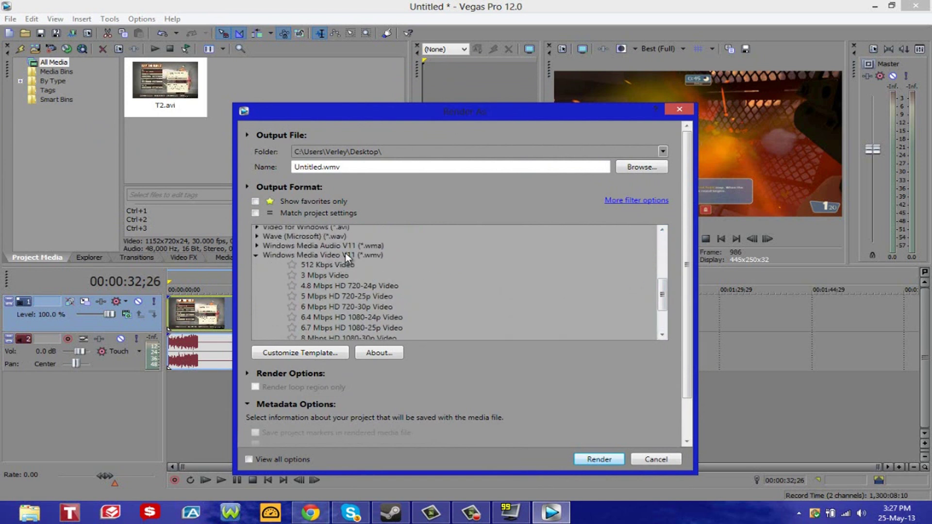
{"action": "left_click", "coordinate": [381, 257]}
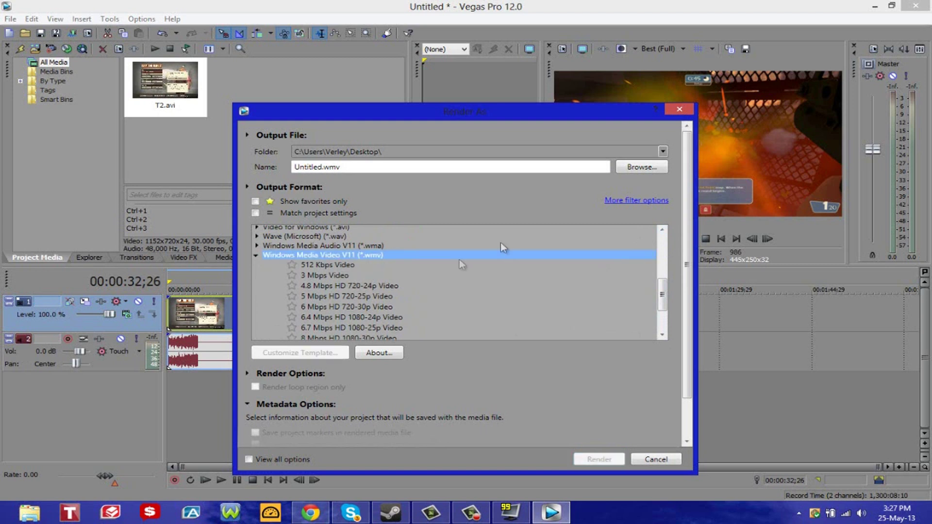
{"action": "left_click", "coordinate": [666, 325]}
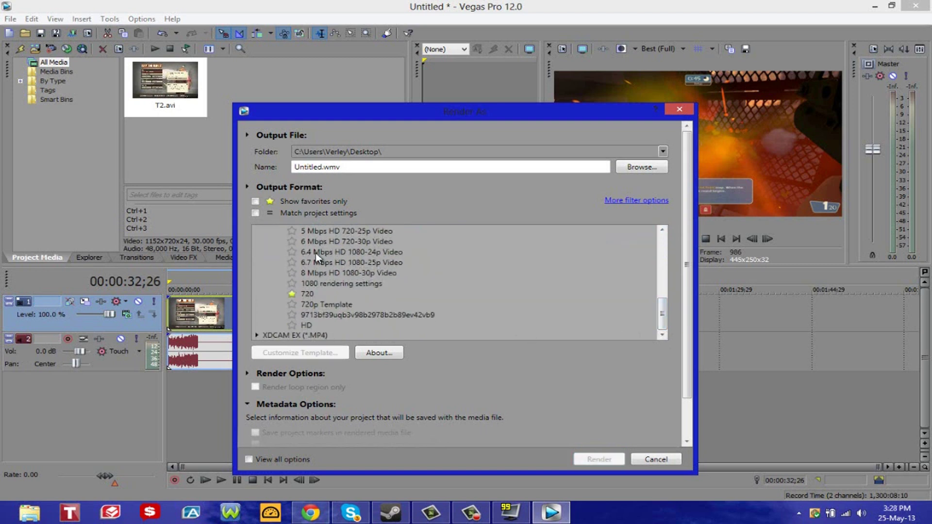
{"action": "left_click", "coordinate": [326, 243]}
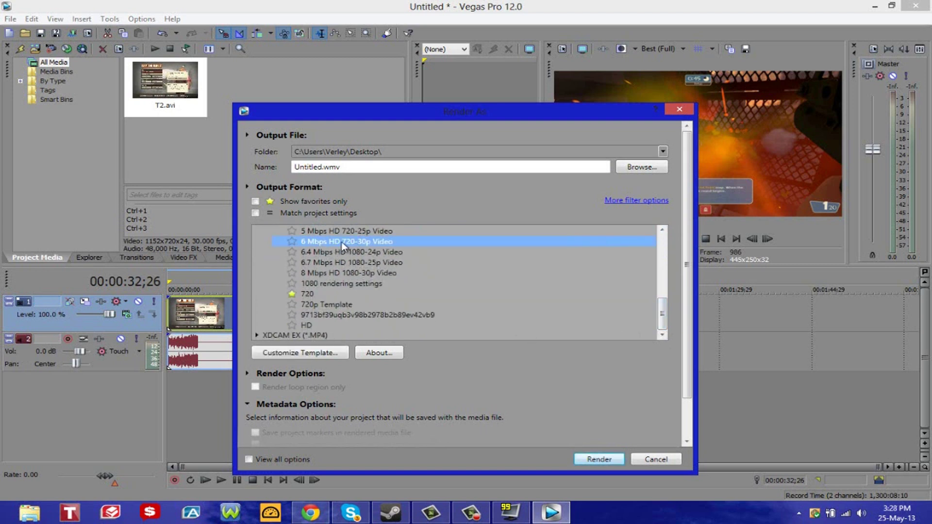
{"action": "left_click", "coordinate": [328, 274]}
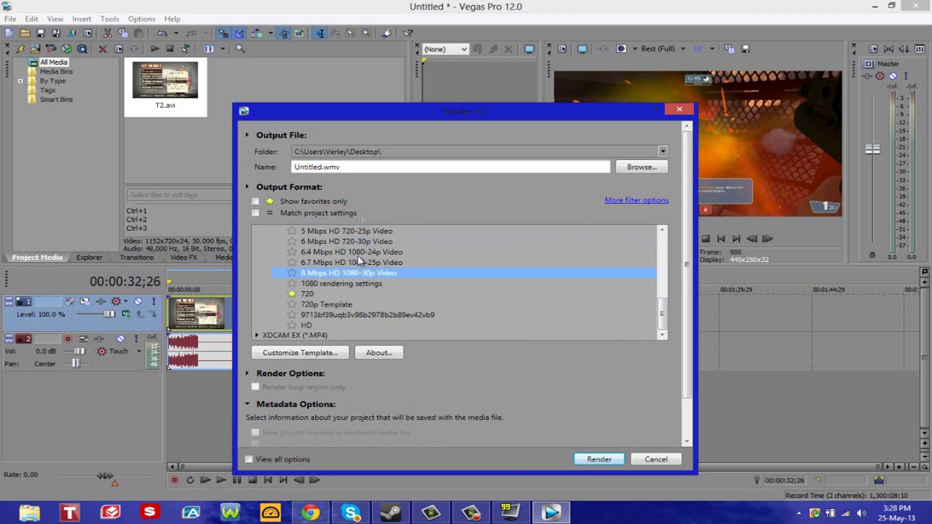
{"action": "left_click", "coordinate": [307, 353]}
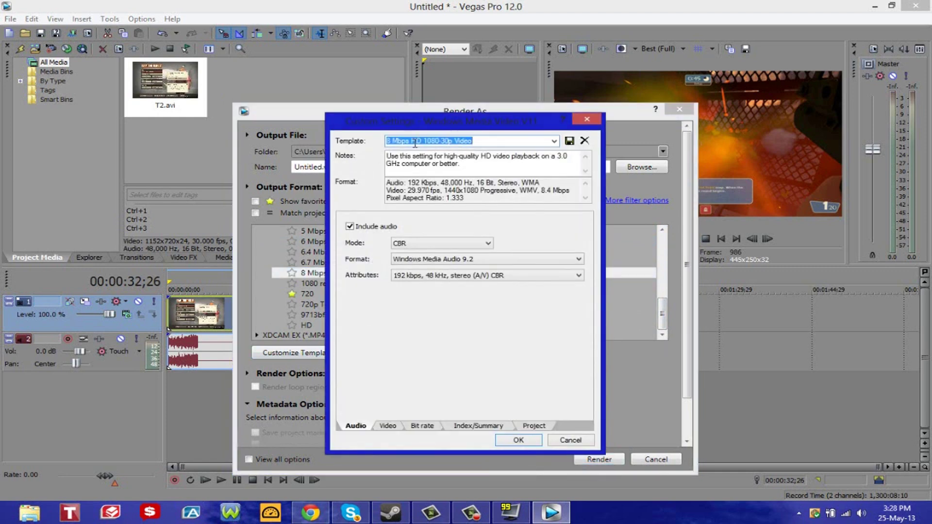
- Rename the custom template and raise Video smoothness to 100 (Sharpest)
{"action": "type", "text": "i173gfqevf179"}
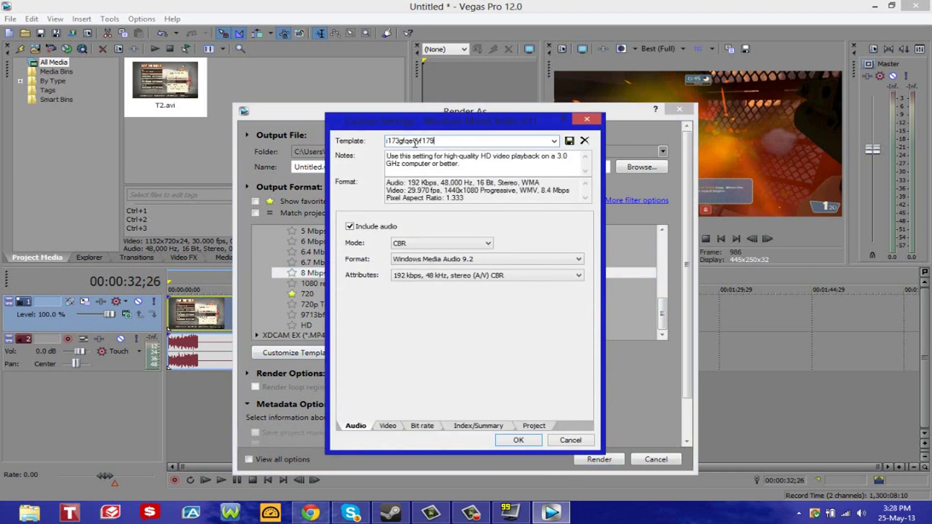
{"action": "key", "text": "ctrl+a"}
{"action": "key", "text": "BackSpace"}
{"action": "left_click", "coordinate": [388, 427]}
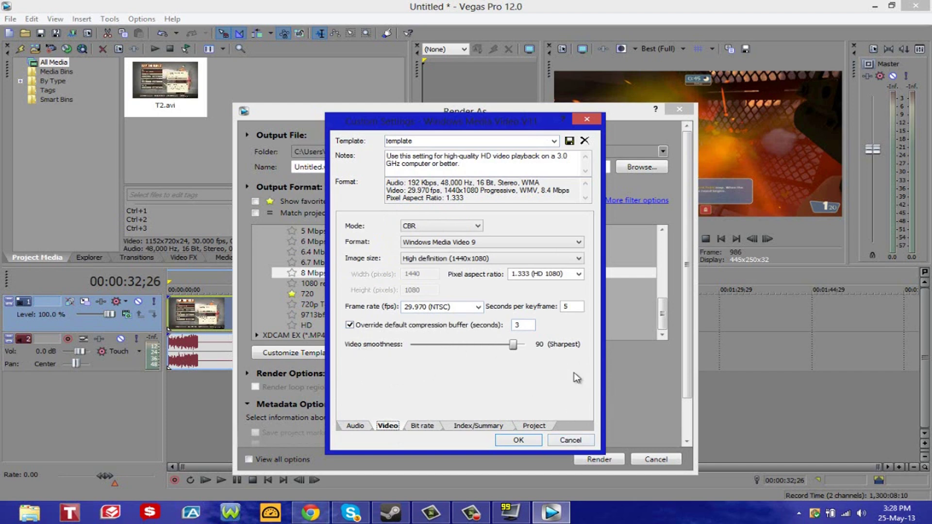
{"action": "left_click_drag", "start_coordinate": [513, 345], "coordinate": [526, 345]}
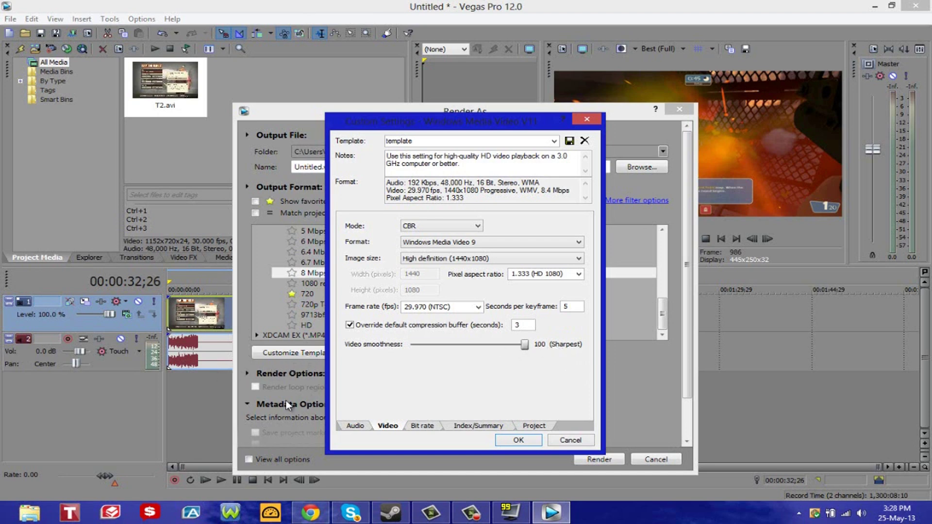
{"action": "left_click", "coordinate": [415, 426]}
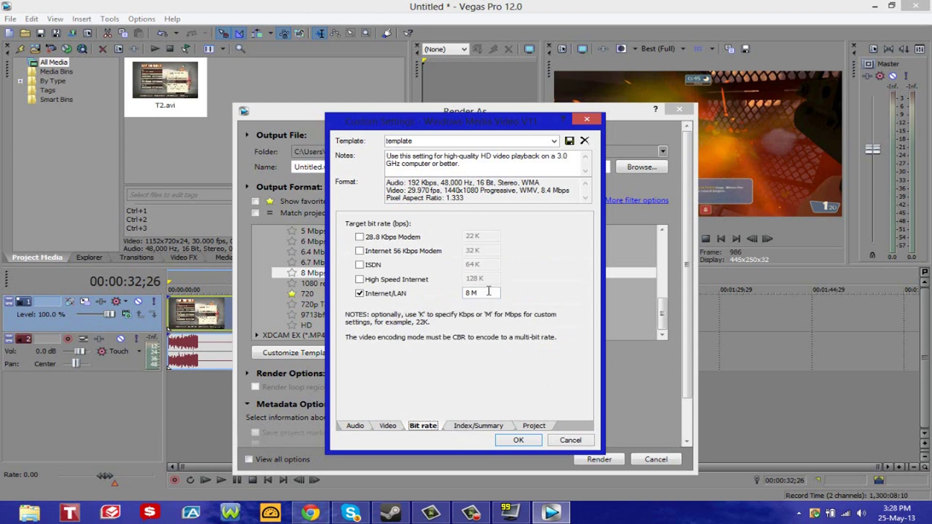
- Set Internet/LAN bit rate to 10 M and video rendering quality to Best, then save the preset
{"action": "left_click_drag", "start_coordinate": [489, 291], "coordinate": [465, 292]}
{"action": "key", "text": "shift+Home"}
{"action": "left_click", "coordinate": [472, 293]}
{"action": "left_click", "coordinate": [536, 427]}
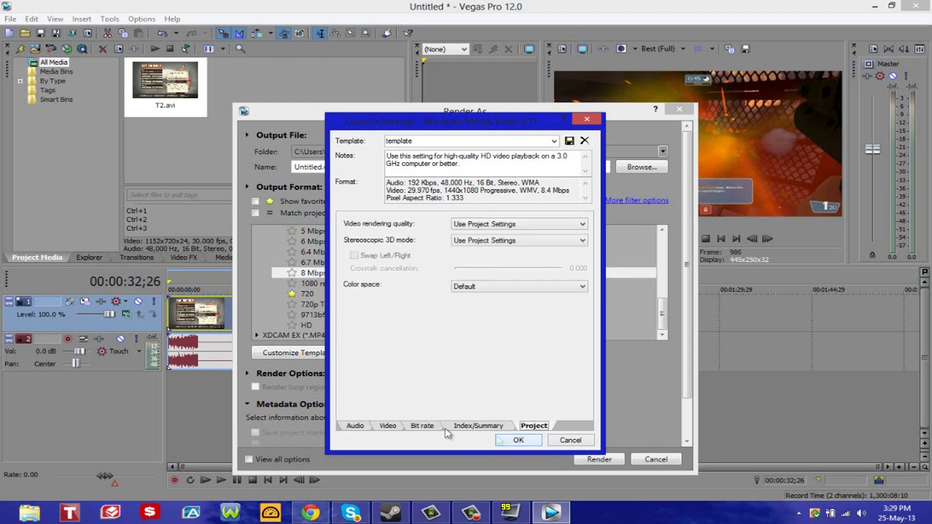
{"action": "left_click", "coordinate": [479, 224]}
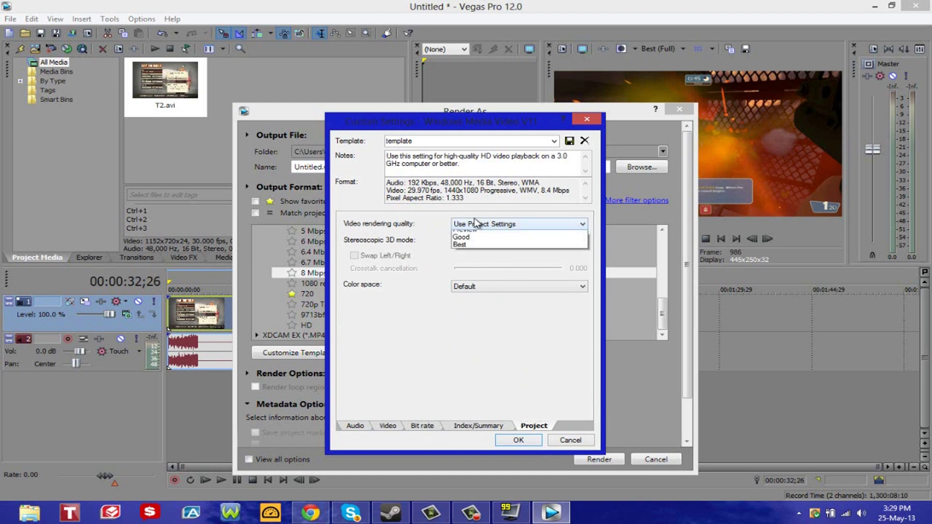
{"action": "left_click", "coordinate": [471, 263]}
{"action": "left_click", "coordinate": [517, 440]}
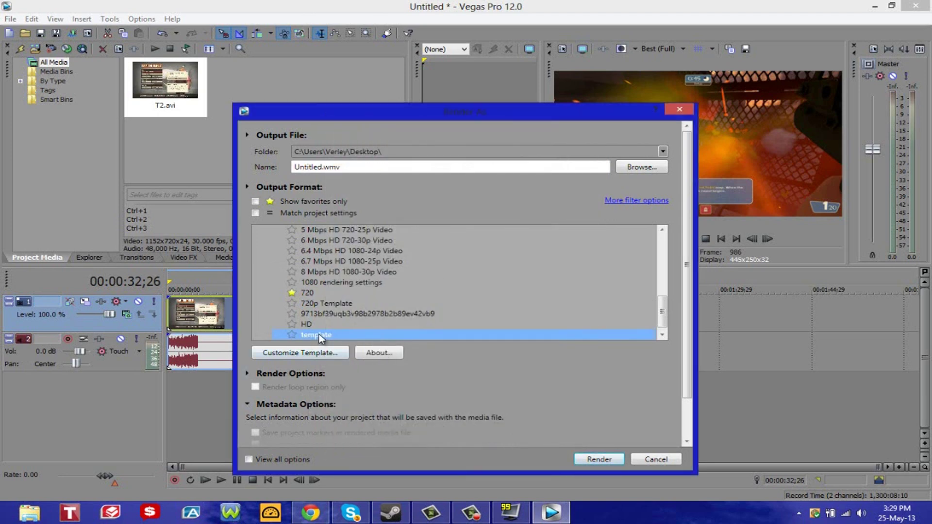
- Favourite the new 'template' preset and select it from the favourites-only list
{"action": "left_click", "coordinate": [291, 335]}
{"action": "scroll", "coordinate": [356, 292], "scroll_direction": "down", "scroll_amount": 1}
{"action": "scroll", "coordinate": [343, 302], "scroll_direction": "up", "scroll_amount": 3}
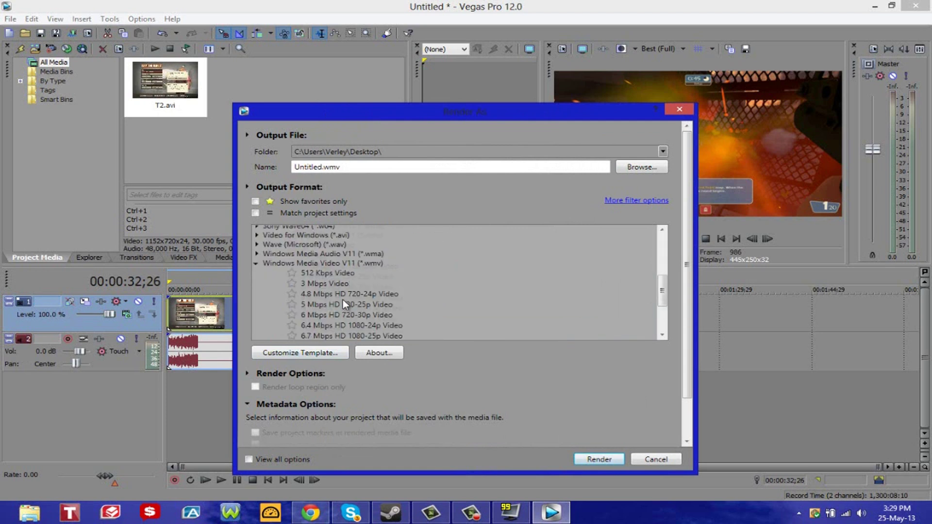
{"action": "scroll", "coordinate": [343, 299], "scroll_direction": "down", "scroll_amount": 3}
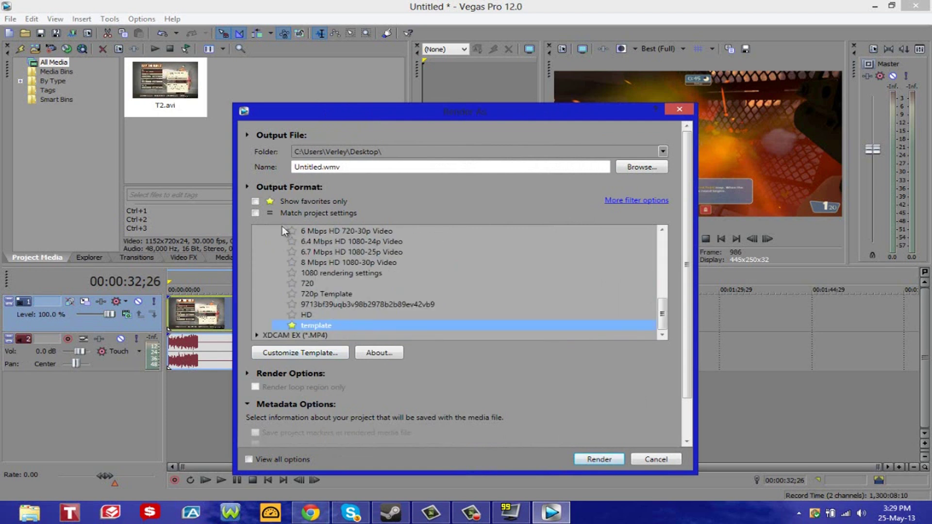
{"action": "left_click", "coordinate": [270, 202]}
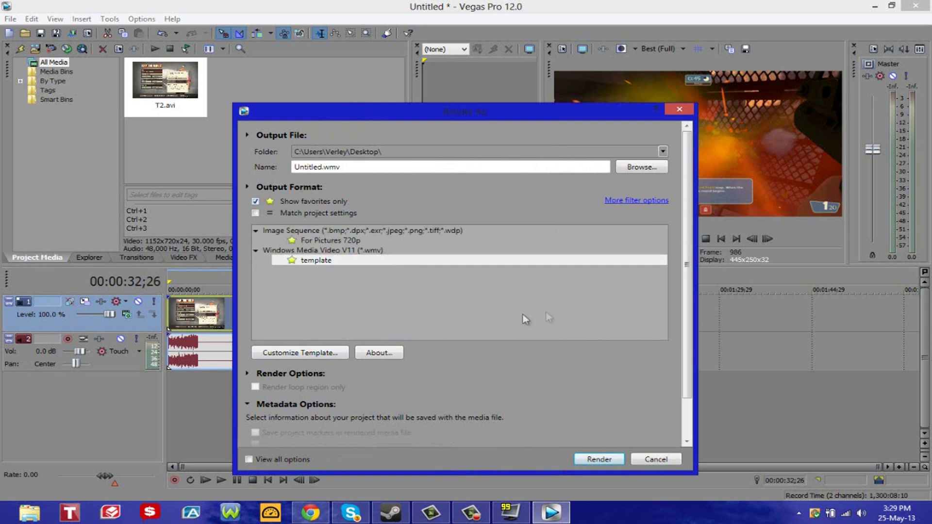
{"action": "left_click", "coordinate": [315, 262]}
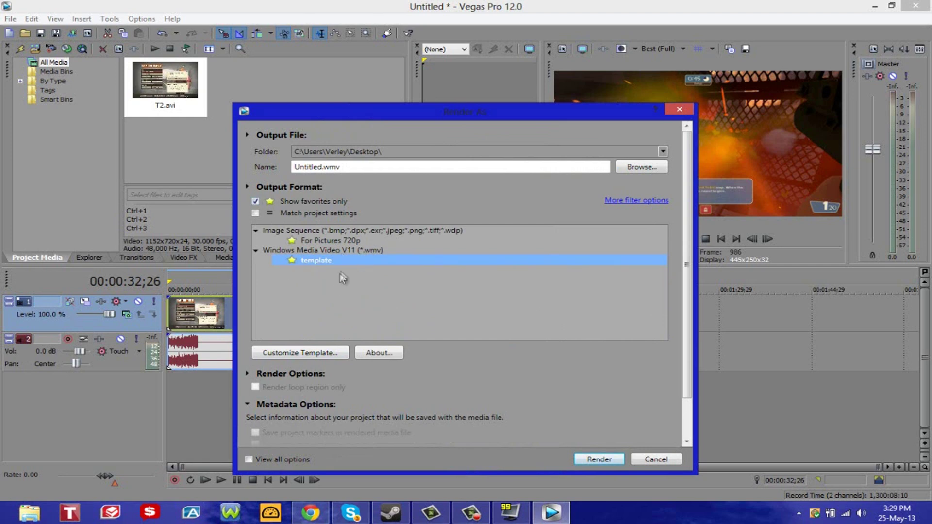
- Set the output file to 'team fortress 2' on the Desktop
{"action": "left_click", "coordinate": [656, 167]}
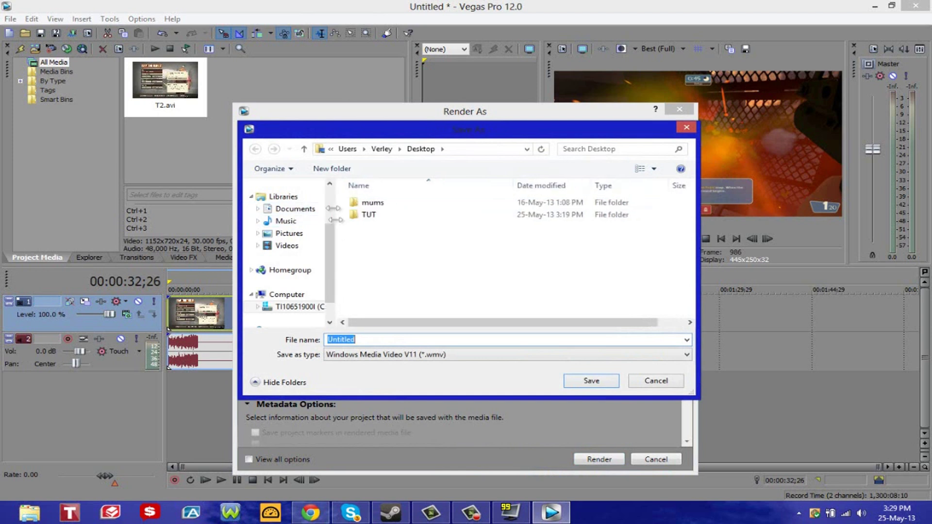
{"action": "scroll", "coordinate": [330, 236], "scroll_direction": "up", "scroll_amount": 5}
{"action": "left_click", "coordinate": [290, 202]}
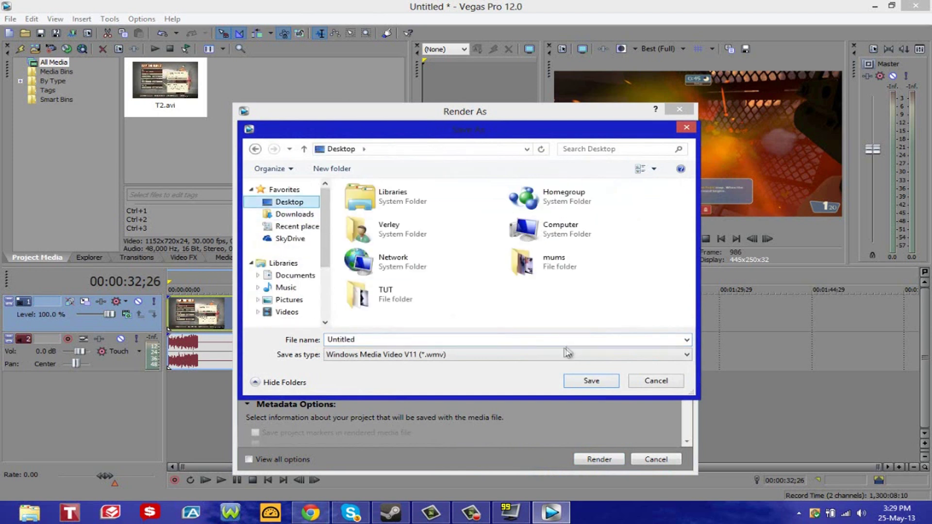
{"action": "left_click", "coordinate": [515, 343]}
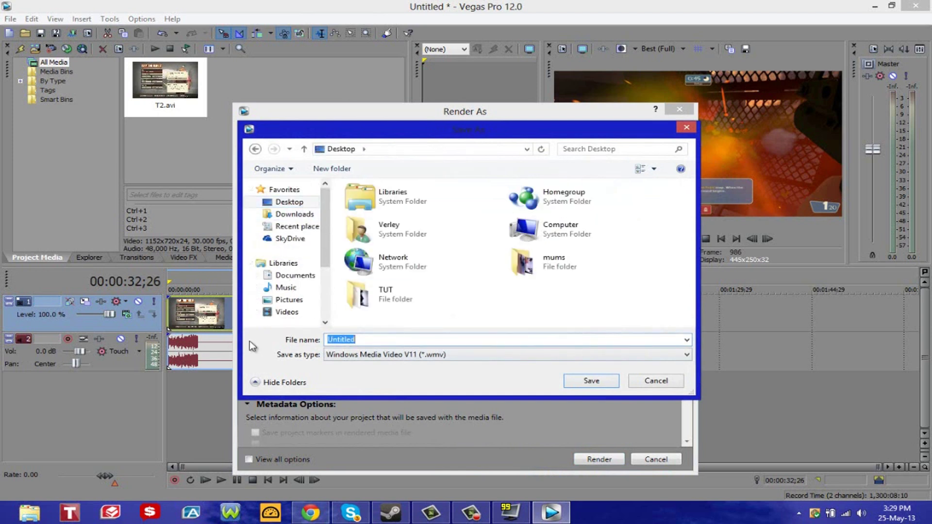
{"action": "type", "text": "team fortress 2"}
{"action": "left_click", "coordinate": [575, 382]}
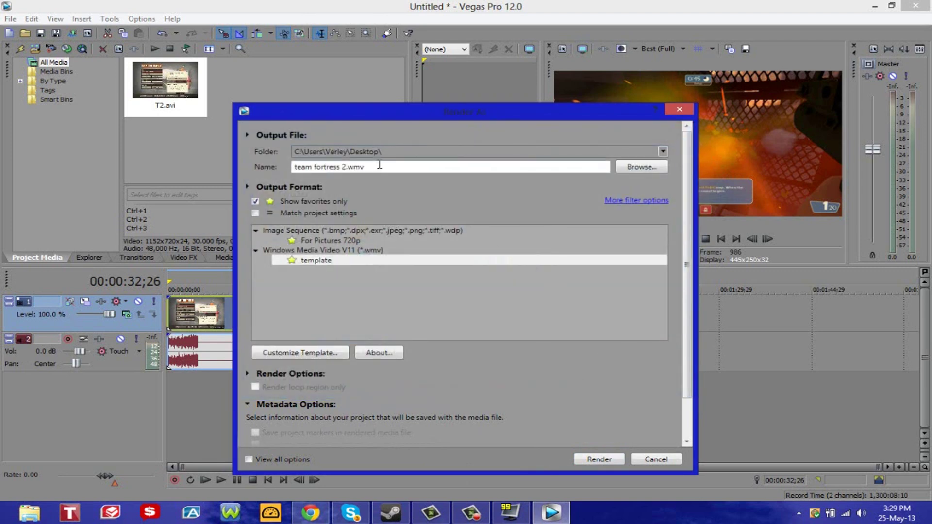
- Render team fortress 2.wmv and close the completion notice
{"action": "left_click", "coordinate": [595, 459]}
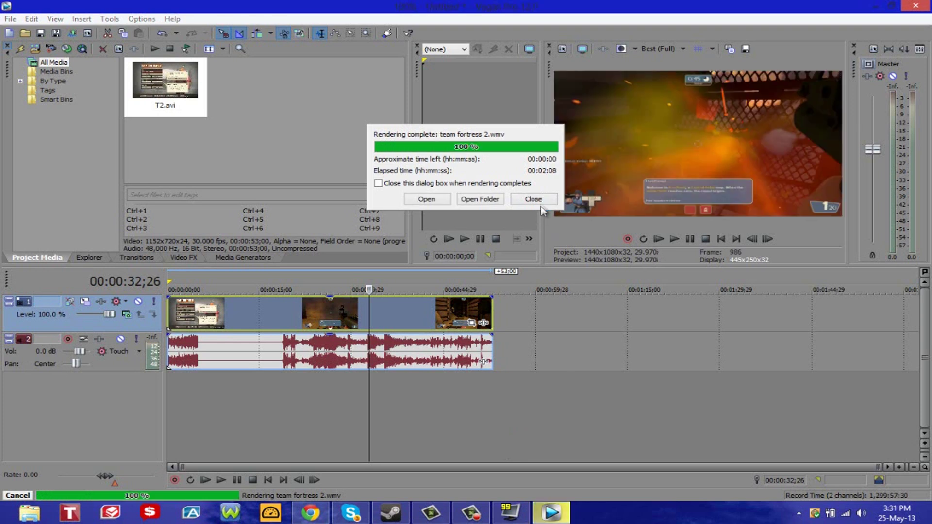
{"action": "left_click", "coordinate": [533, 200]}
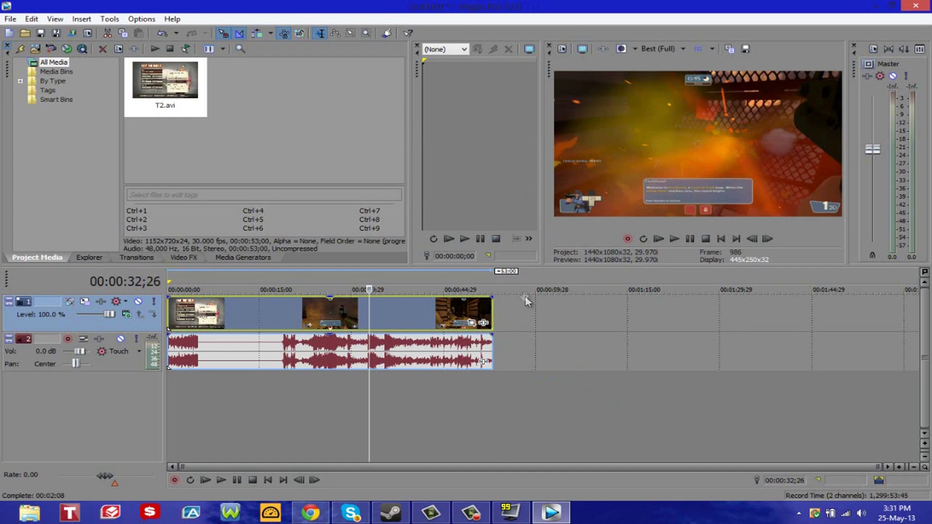
{"action": "left_click", "coordinate": [877, 6]}
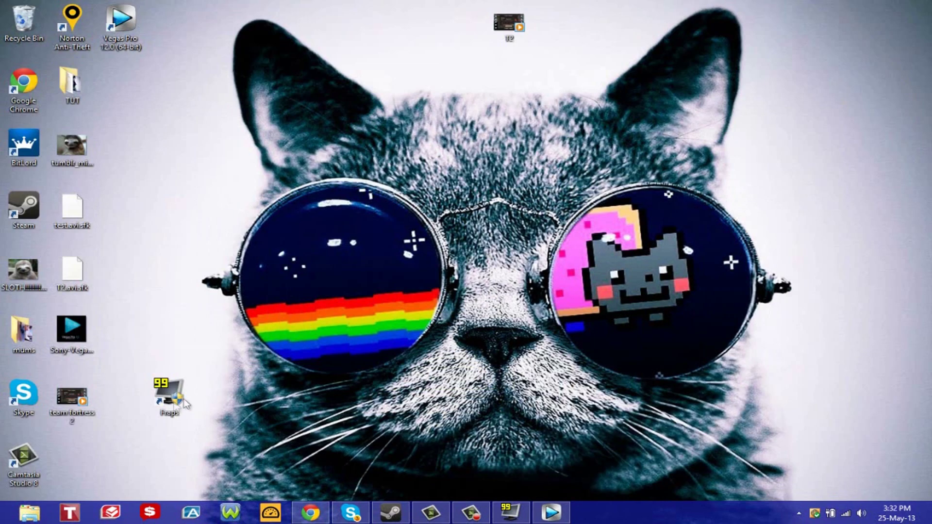
- Place the team fortress 2 and T2 video icons side by side in the desktop centre
{"action": "left_click_drag", "start_coordinate": [71, 395], "coordinate": [363, 272]}
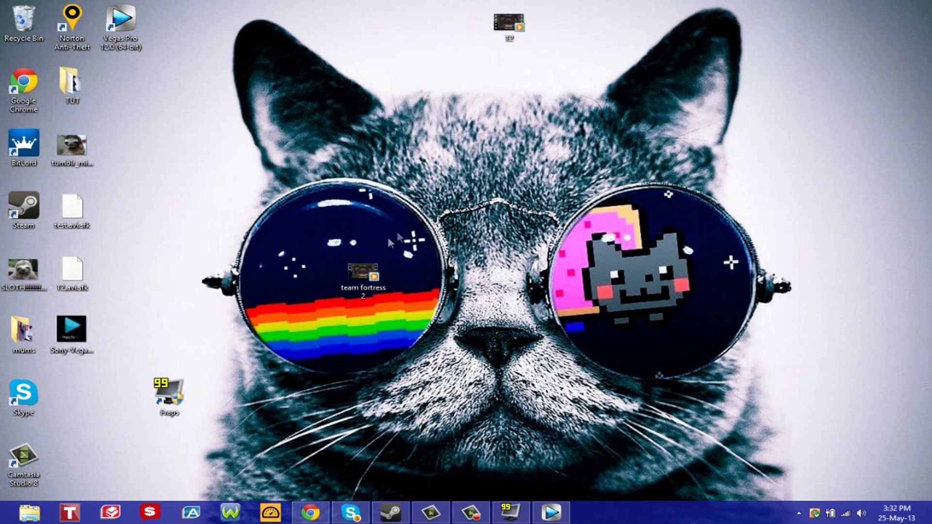
{"action": "right_click", "coordinate": [425, 299]}
{"action": "left_click", "coordinate": [408, 263]}
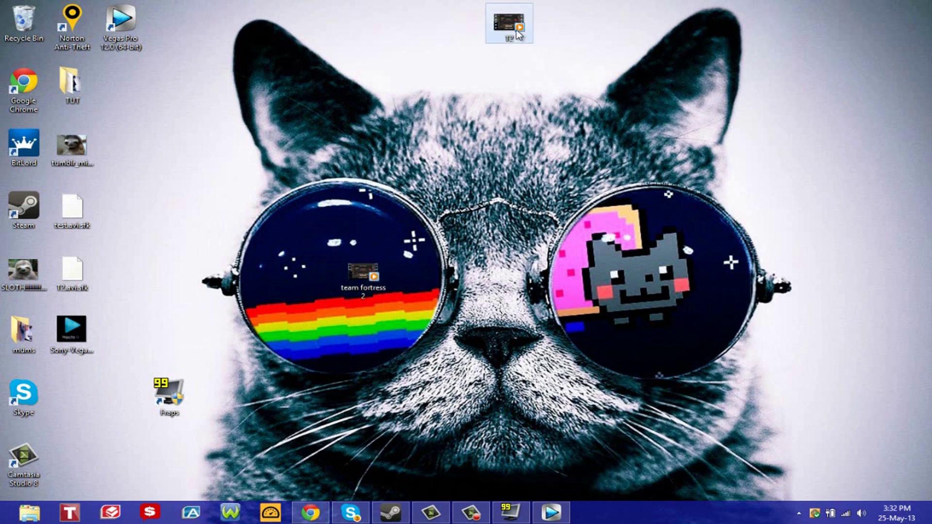
{"action": "left_click_drag", "start_coordinate": [517, 33], "coordinate": [469, 284]}
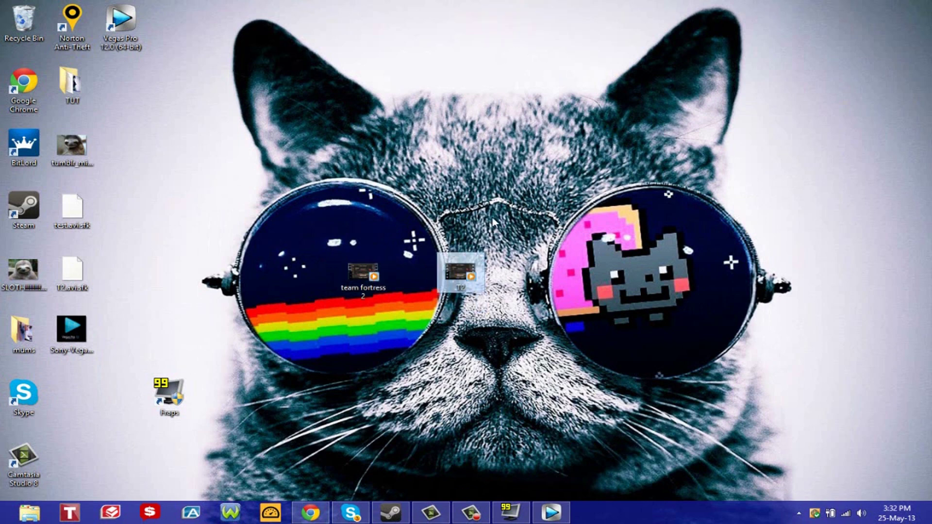
- Check the T2 clip's file properties and preview it in Windows Media Player
{"action": "right_click", "coordinate": [463, 273]}
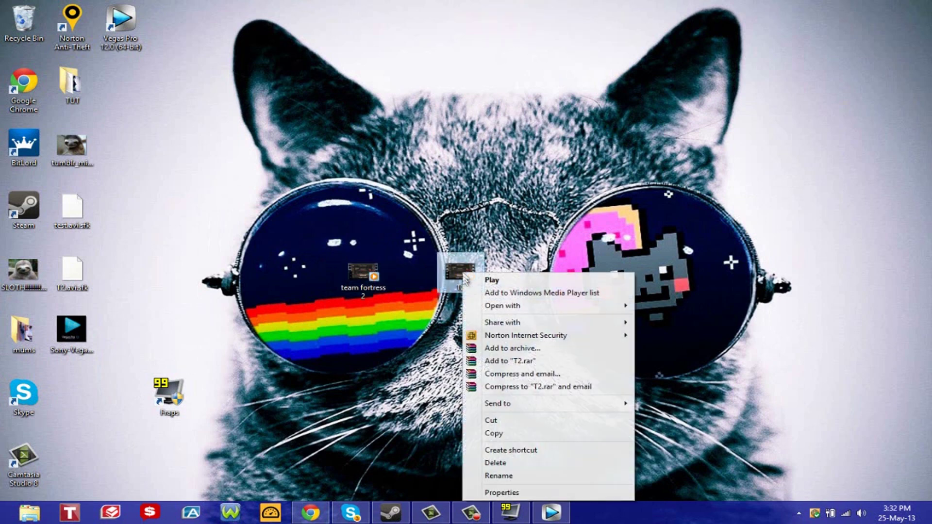
{"action": "left_click", "coordinate": [488, 492]}
{"action": "left_click", "coordinate": [560, 484]}
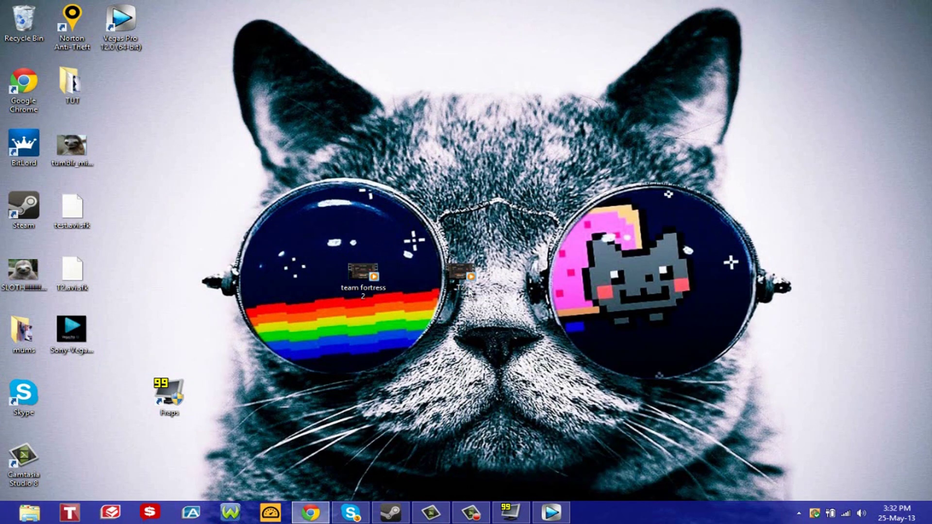
{"action": "double_click", "coordinate": [467, 272]}
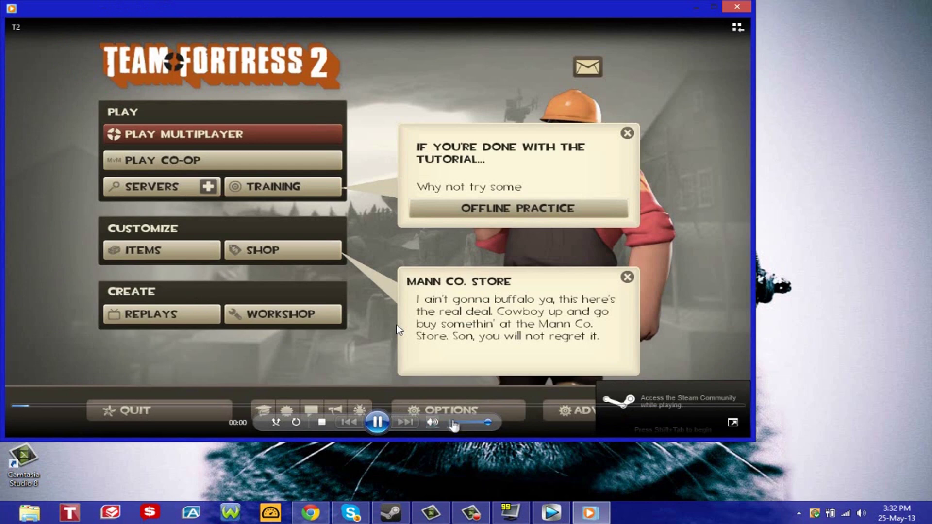
{"action": "left_click", "coordinate": [454, 426]}
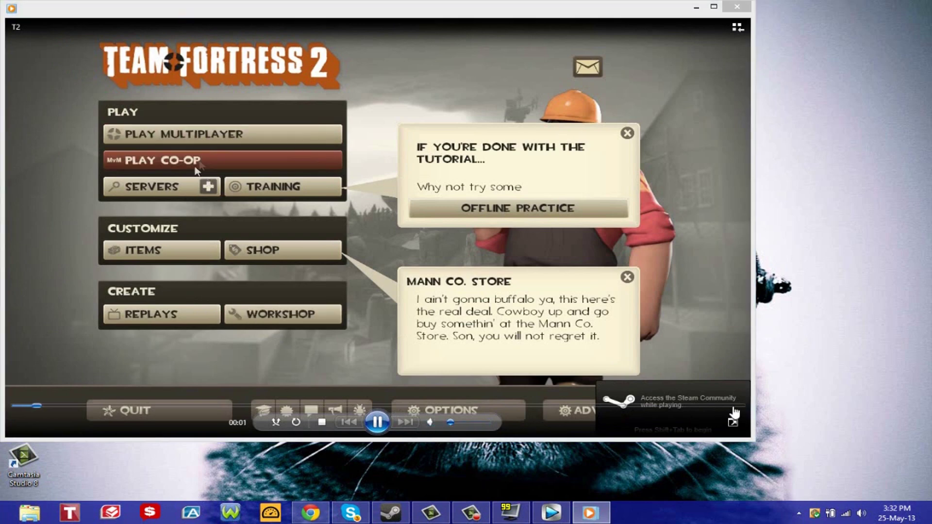
{"action": "left_click", "coordinate": [728, 405]}
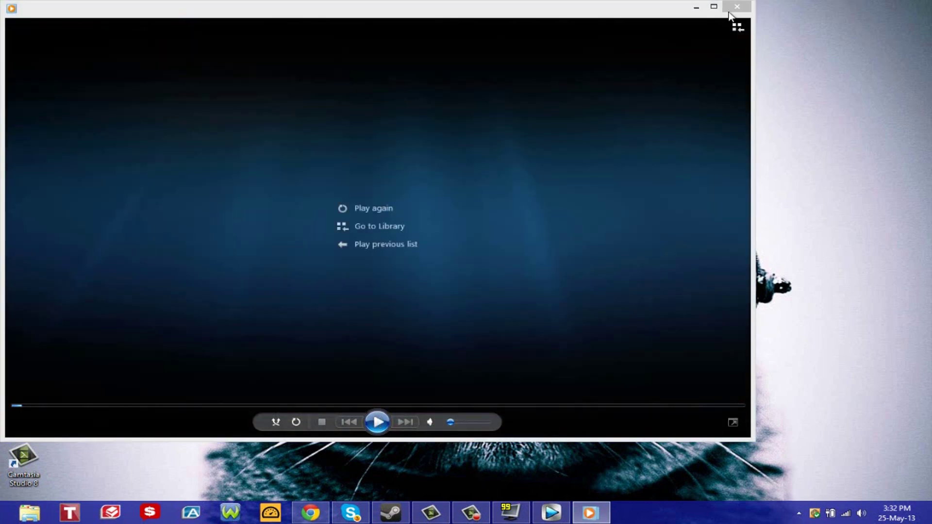
{"action": "left_click", "coordinate": [728, 8]}
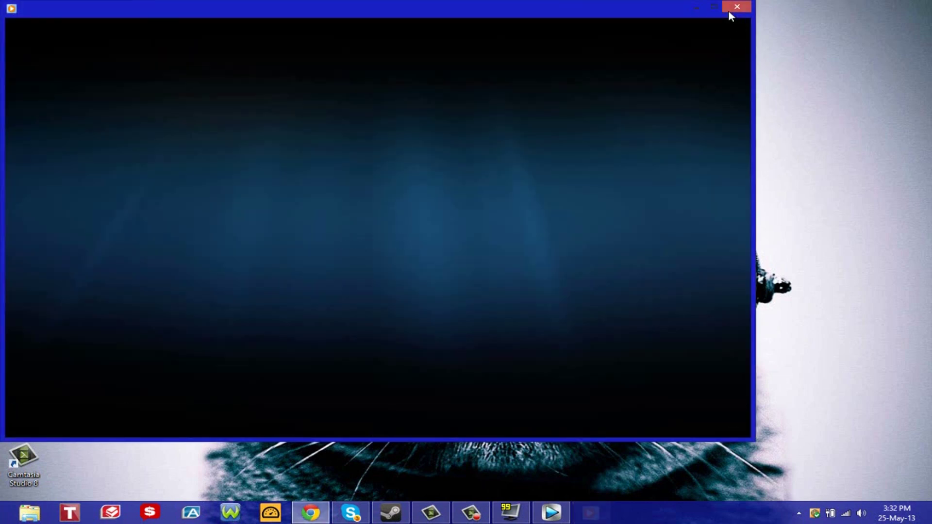
- View the team fortress 2 video's file properties
{"action": "left_click_drag", "start_coordinate": [500, 335], "coordinate": [466, 284]}
{"action": "left_click", "coordinate": [363, 276]}
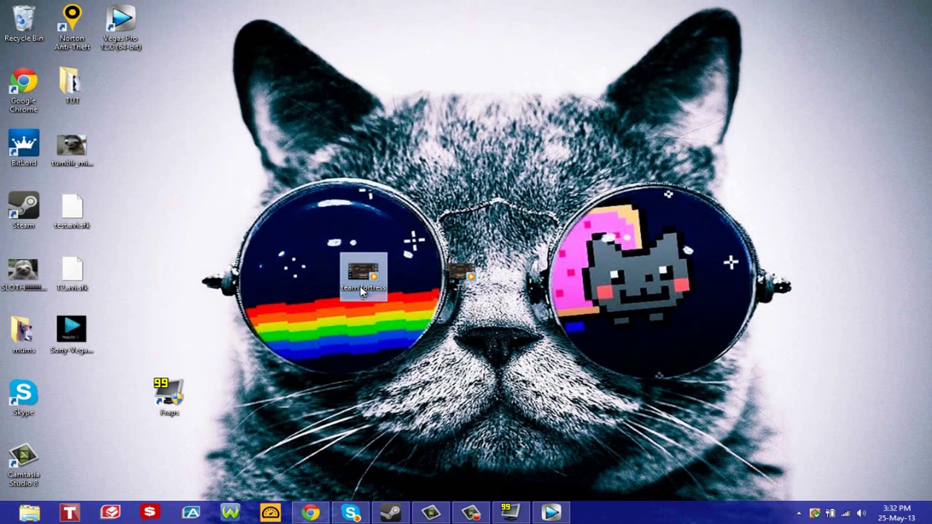
{"action": "right_click", "coordinate": [361, 286]}
{"action": "left_click", "coordinate": [405, 280]}
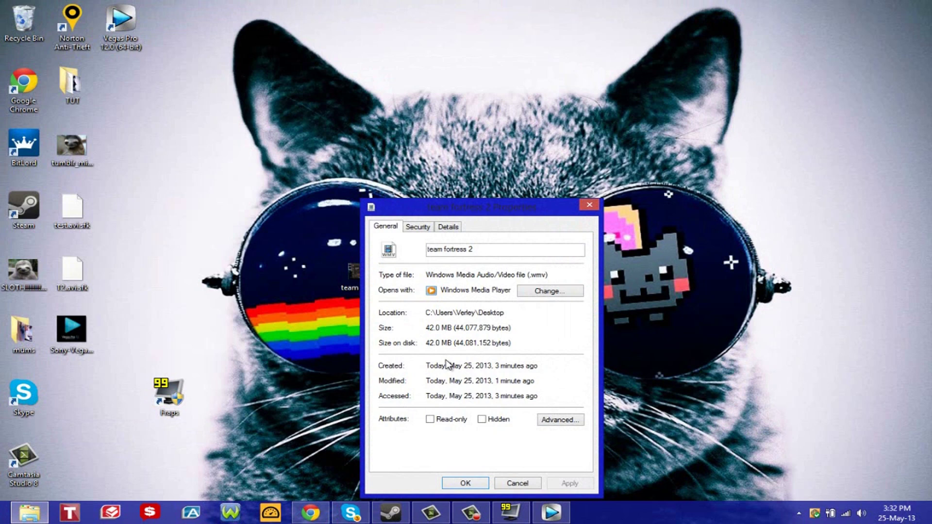
{"action": "left_click", "coordinate": [483, 483]}
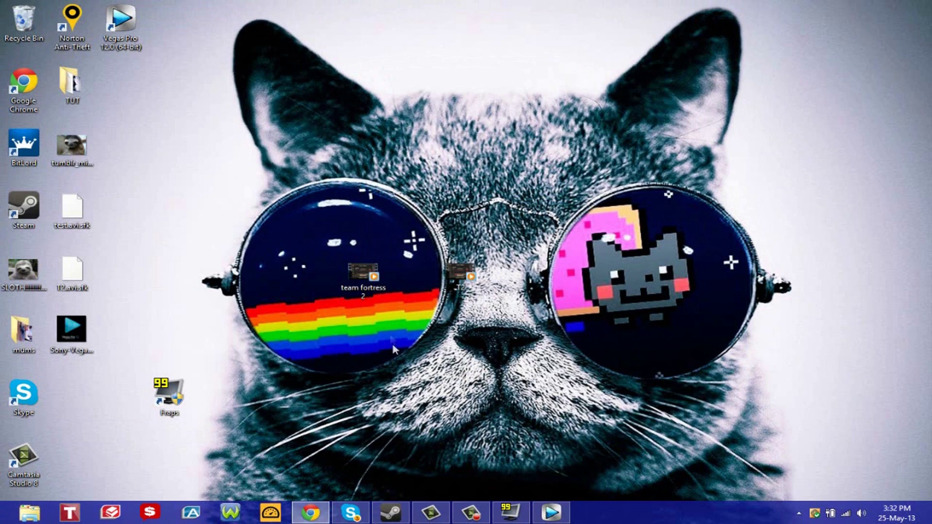
{"action": "double_click", "coordinate": [473, 266]}
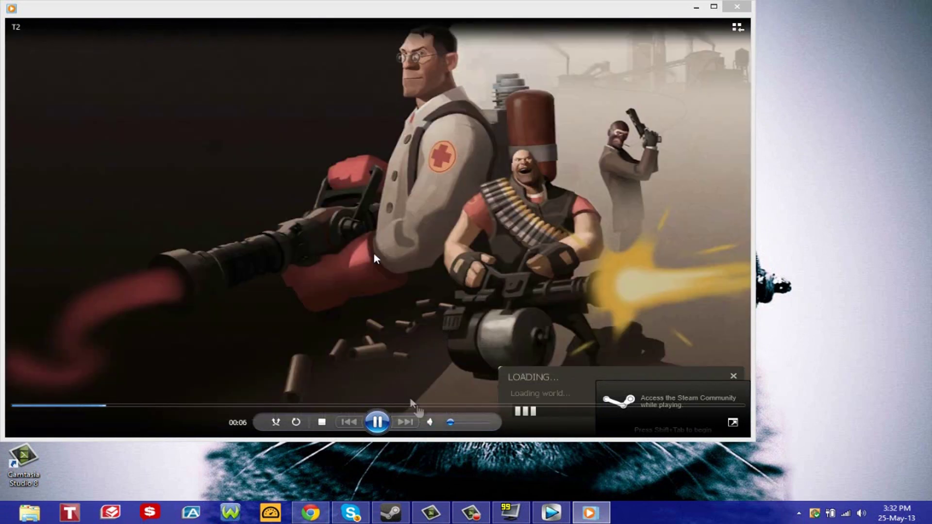
{"action": "left_click", "coordinate": [422, 407]}
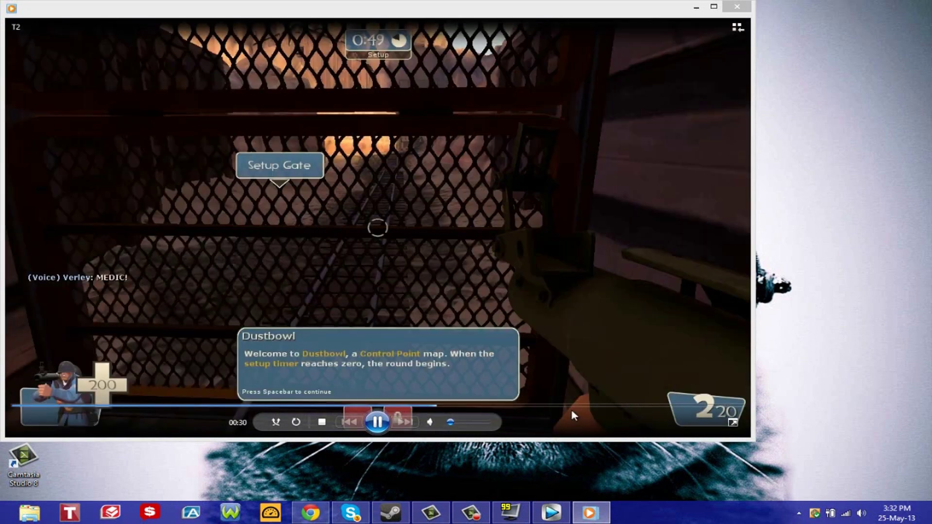
{"action": "left_click", "coordinate": [580, 407]}
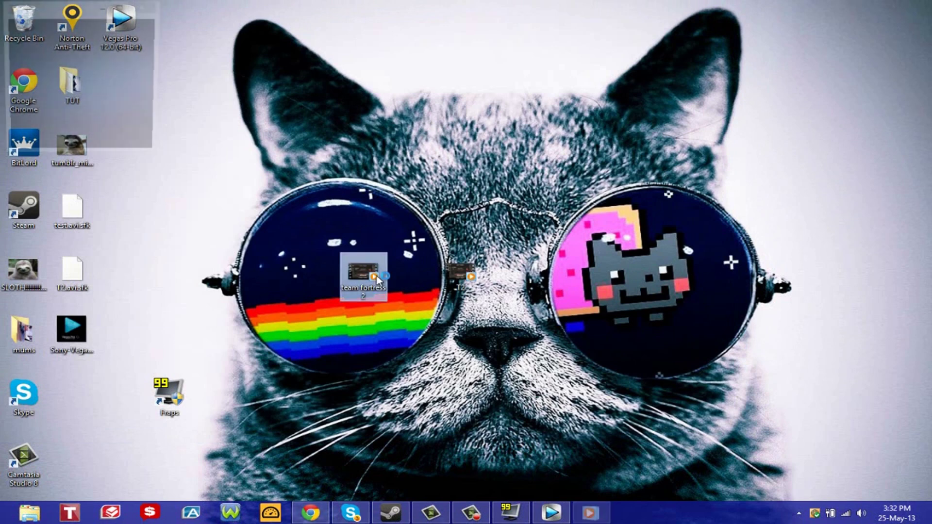
{"action": "double_click", "coordinate": [376, 279]}
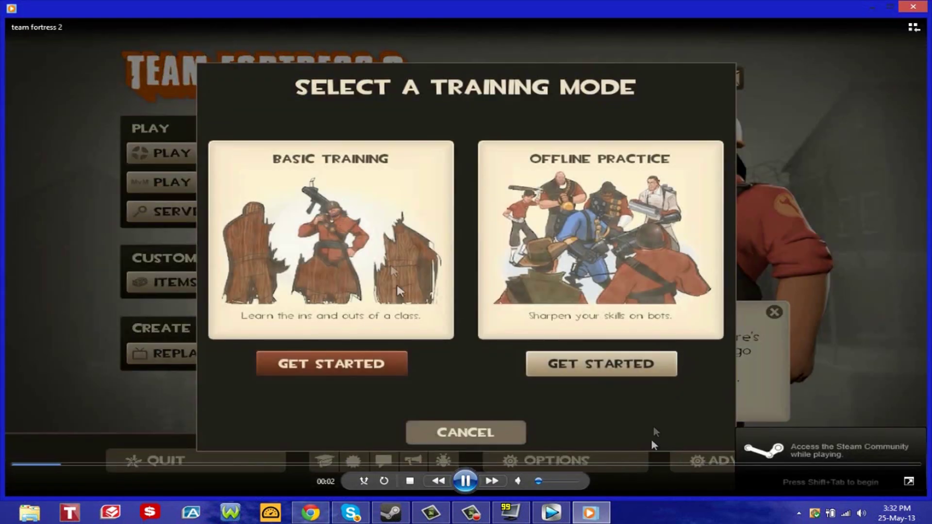
{"action": "left_click", "coordinate": [792, 464]}
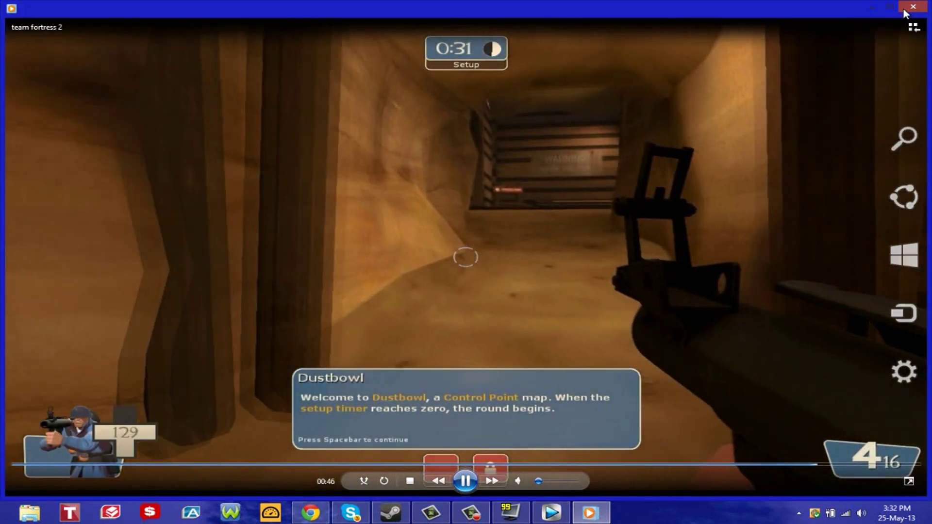
- Close the media player, then select and deselect the two video icons on the desktop
{"action": "left_click", "coordinate": [913, 6]}
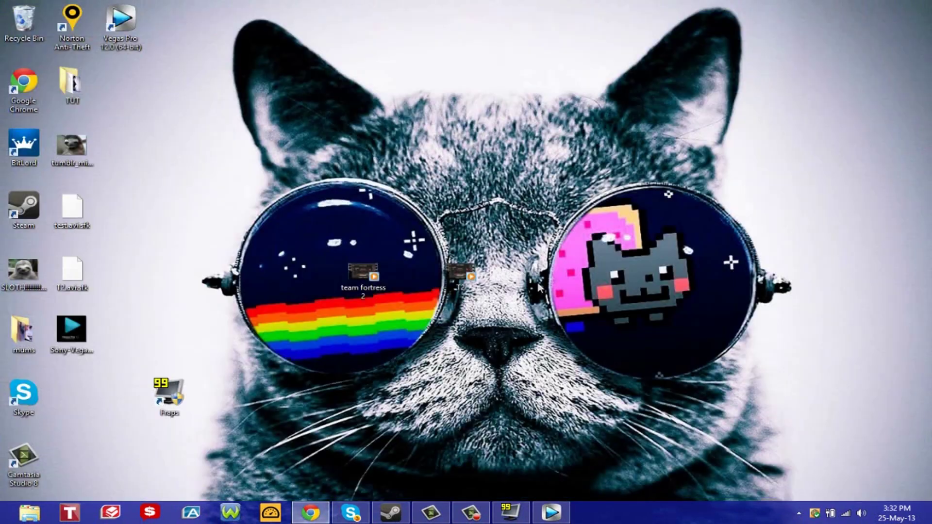
{"action": "left_click_drag", "start_coordinate": [339, 351], "coordinate": [461, 253]}
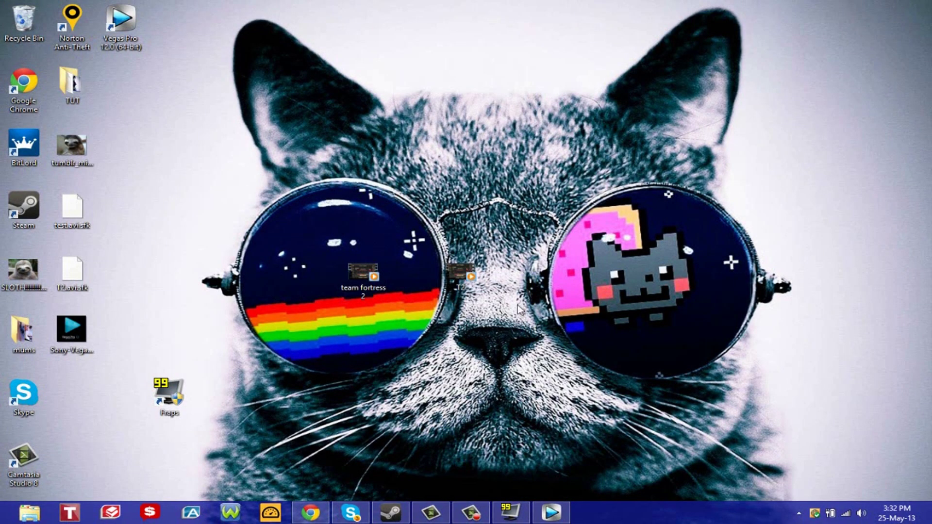
{"action": "left_click_drag", "start_coordinate": [471, 397], "coordinate": [369, 234]}
{"action": "left_click", "coordinate": [539, 203]}
{"action": "left_click_drag", "start_coordinate": [493, 334], "coordinate": [347, 252]}
{"action": "left_click", "coordinate": [250, 199]}
- Drag the sloth picture icon beside the tumblr picture and restore the Vegas Pro window
{"action": "left_click", "coordinate": [6, 270]}
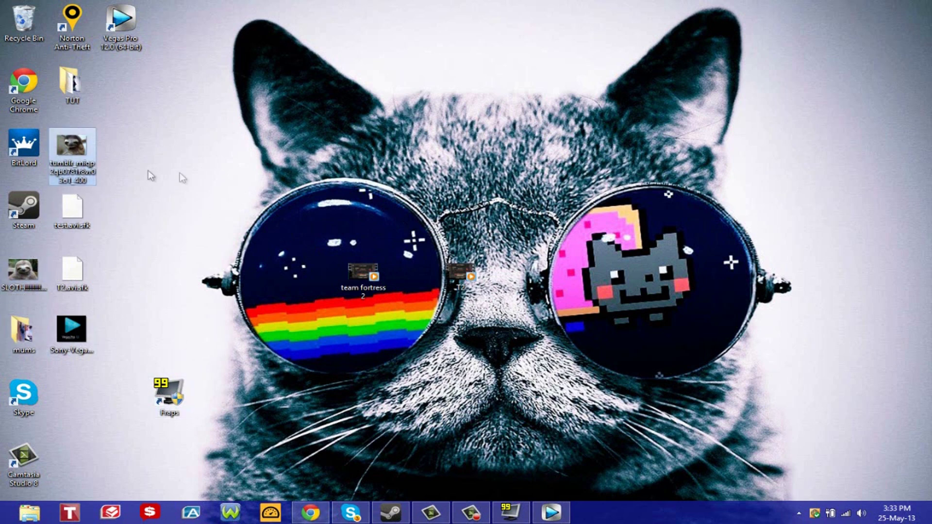
{"action": "left_click_drag", "start_coordinate": [24, 284], "coordinate": [124, 157]}
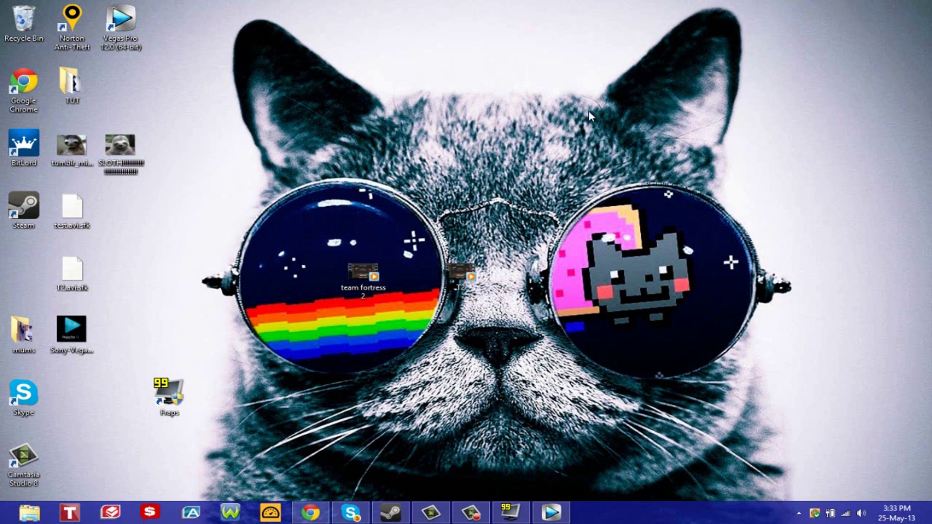
{"action": "left_click", "coordinate": [551, 512]}
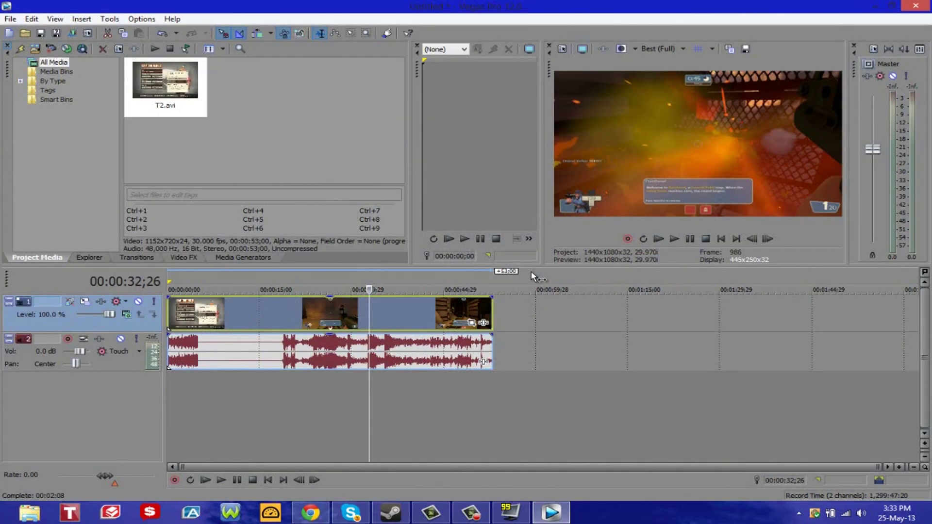